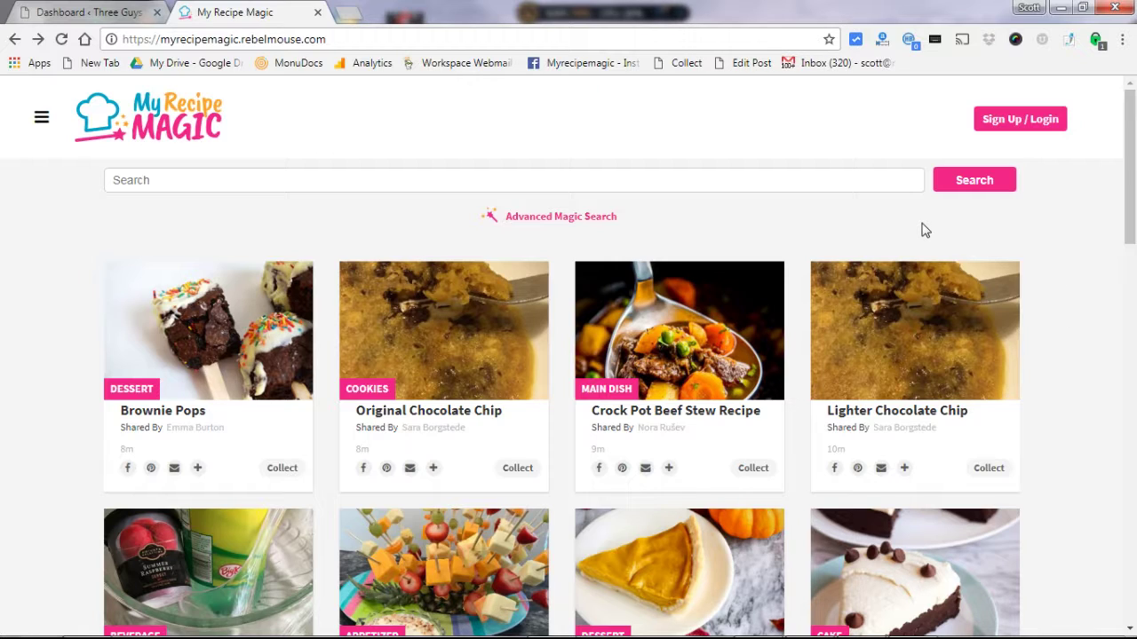
# Log in to My Recipe Magic with email and open the WP Widget plugin page from the menu
pyautogui.click(1043, 127)
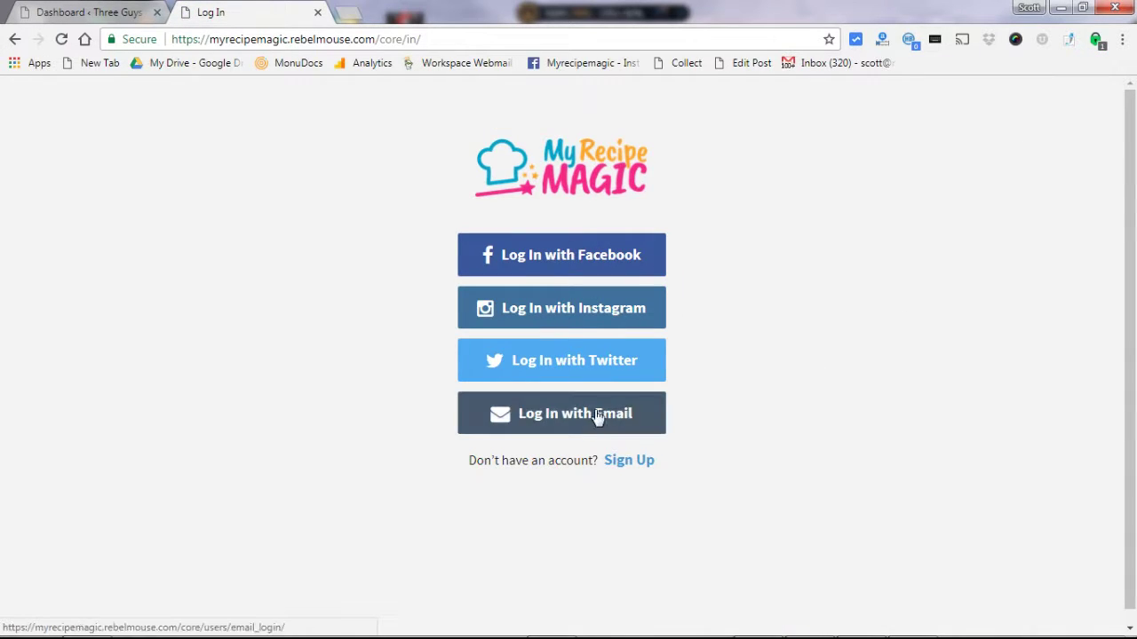
pyautogui.click(599, 417)
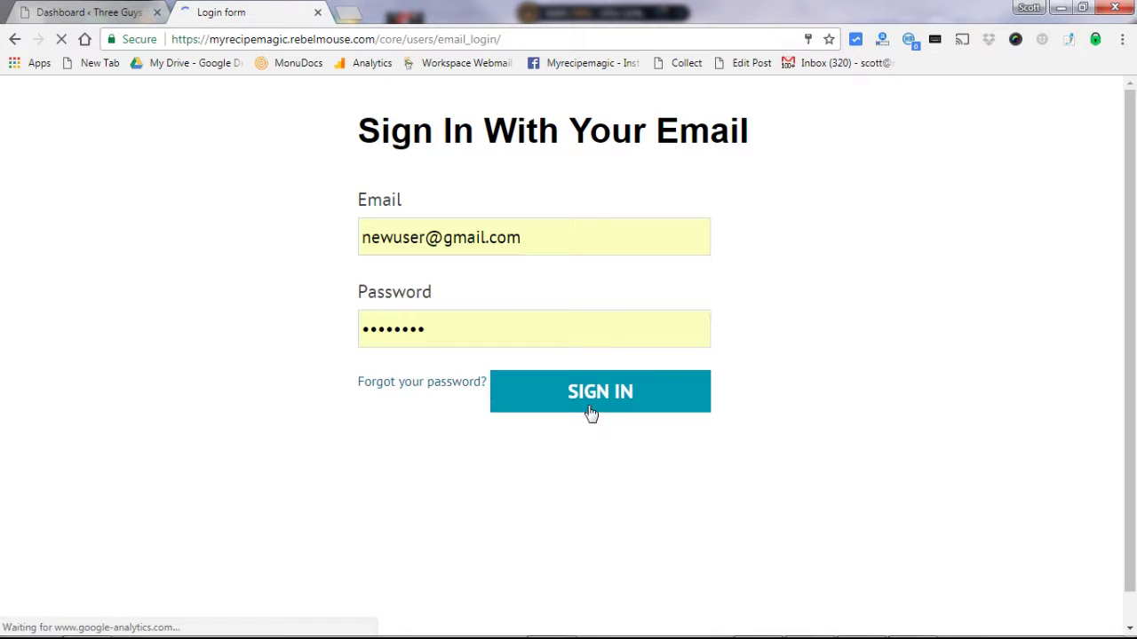
pyautogui.click(599, 400)
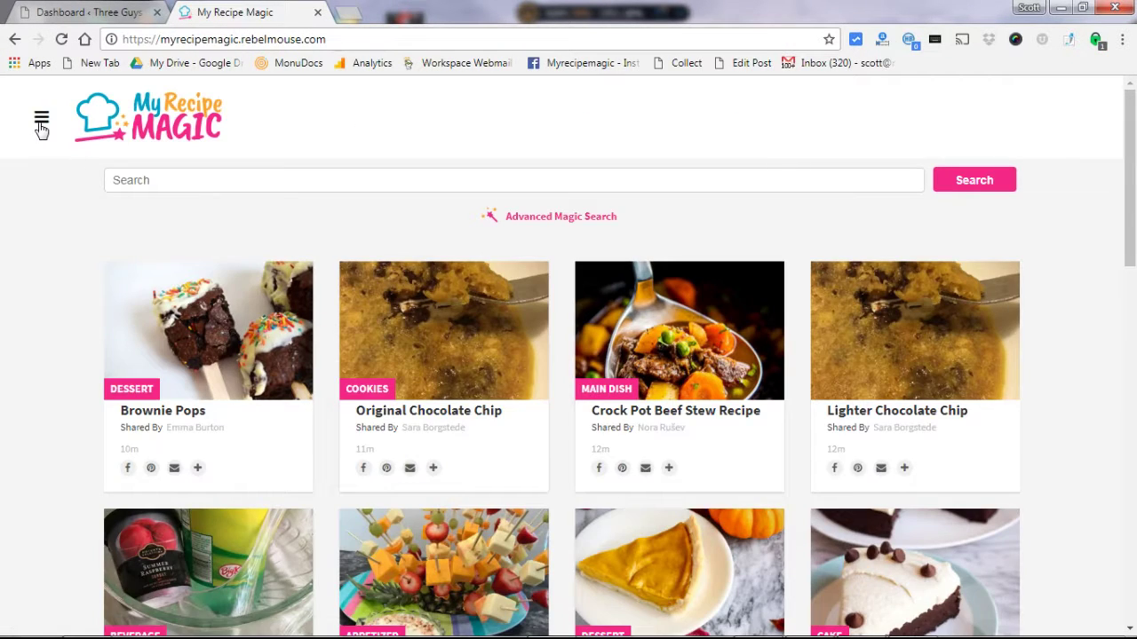
pyautogui.click(41, 122)
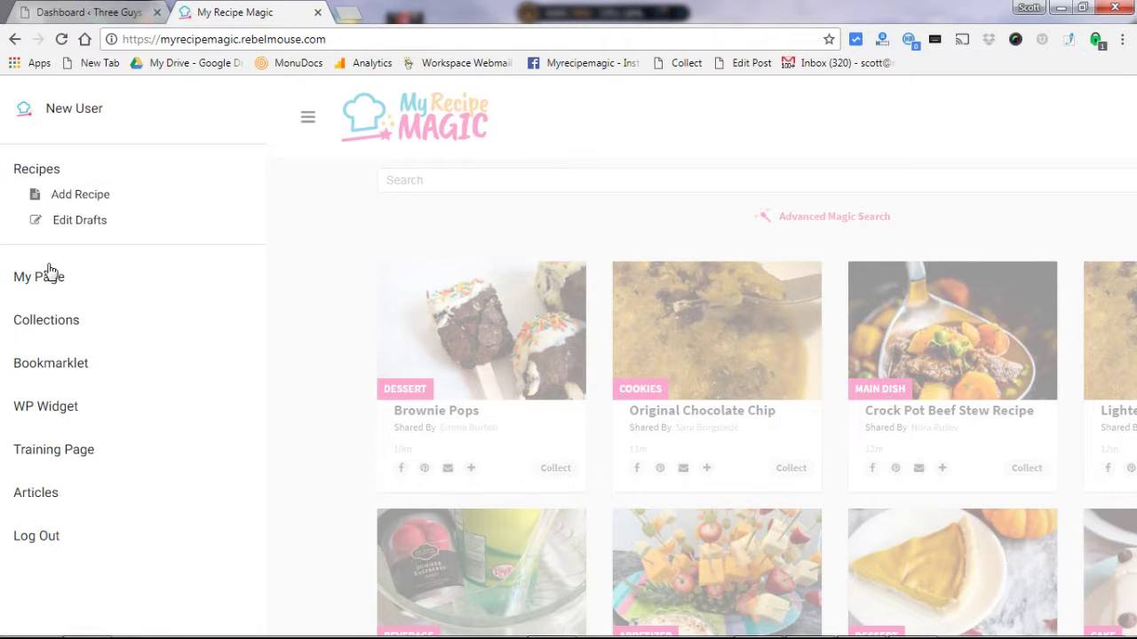
pyautogui.click(45, 412)
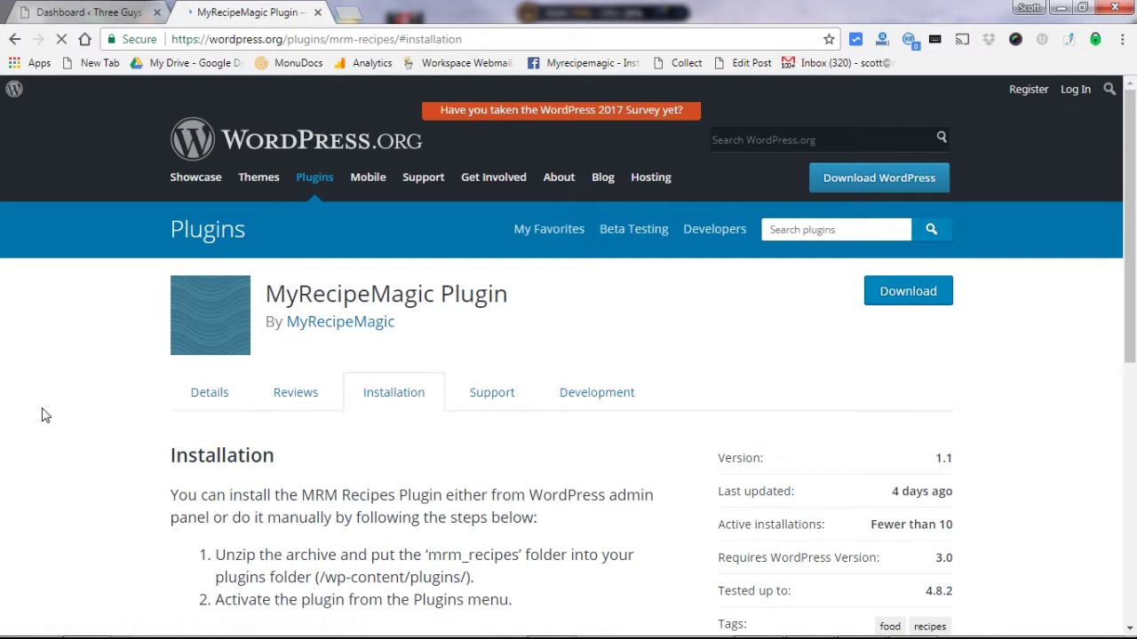
# Download the MyRecipeMagic plugin from WordPress.org as mrm-recipes (1).zip
pyautogui.scroll(-2, 464, 490)
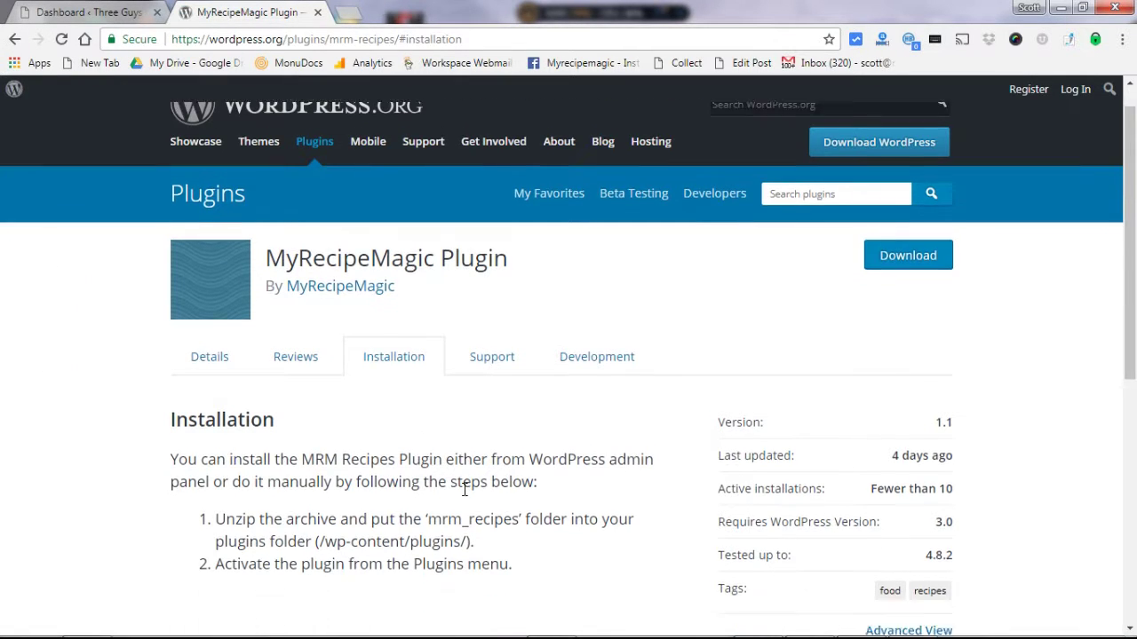
pyautogui.scroll(2, 480, 488)
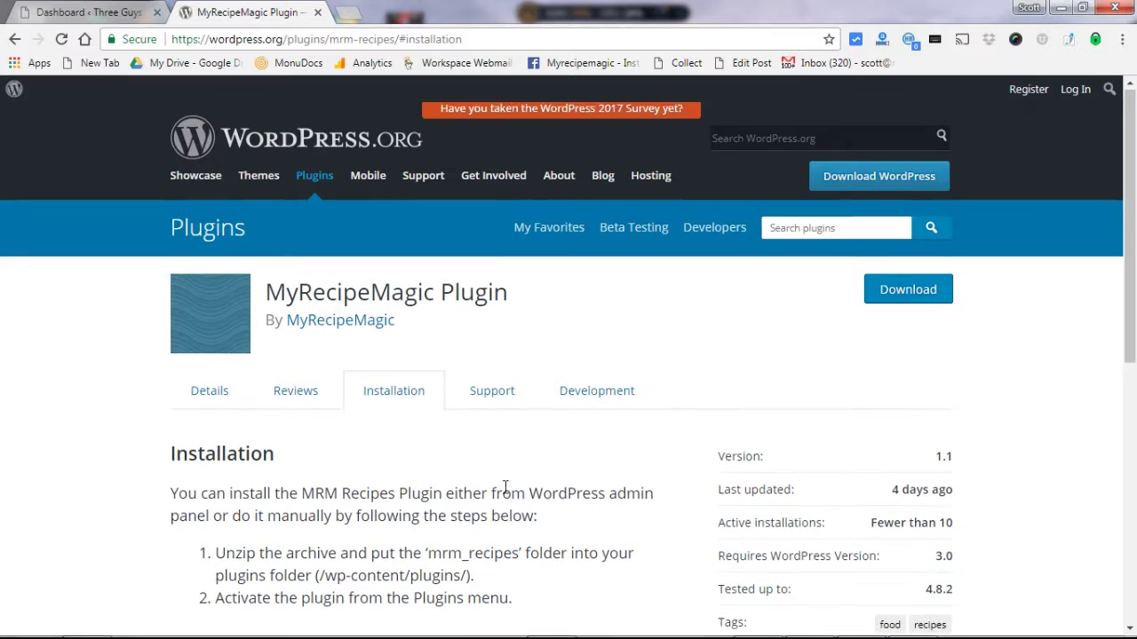
pyautogui.click(918, 300)
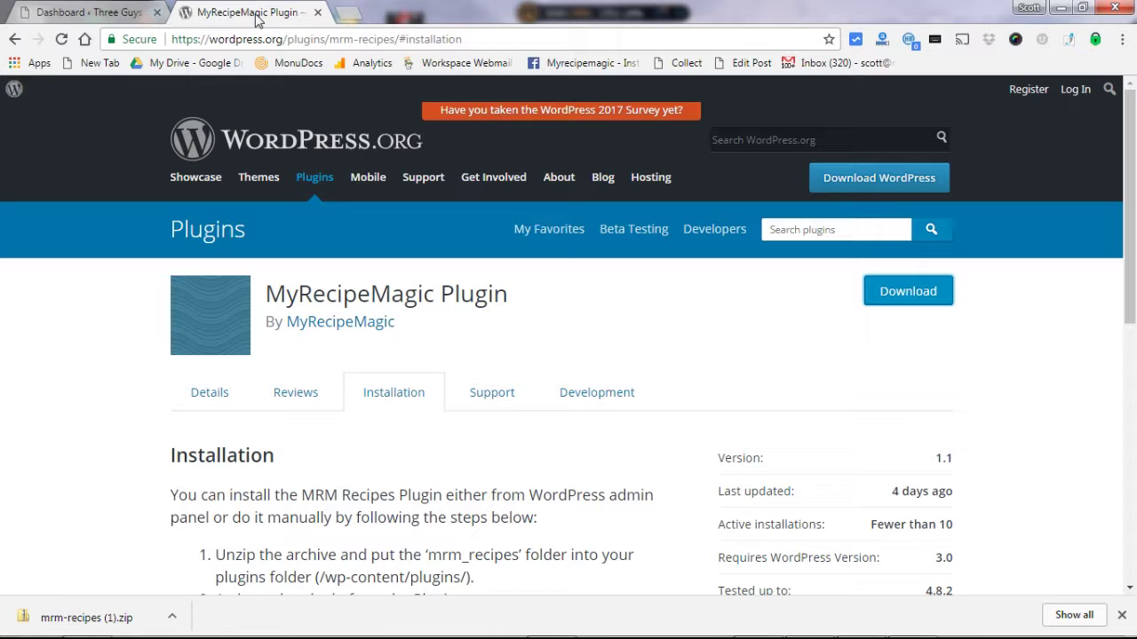
# Go from the WordPress dashboard to Plugins > Add New and bring up the plugin upload form
pyautogui.click(111, 12)
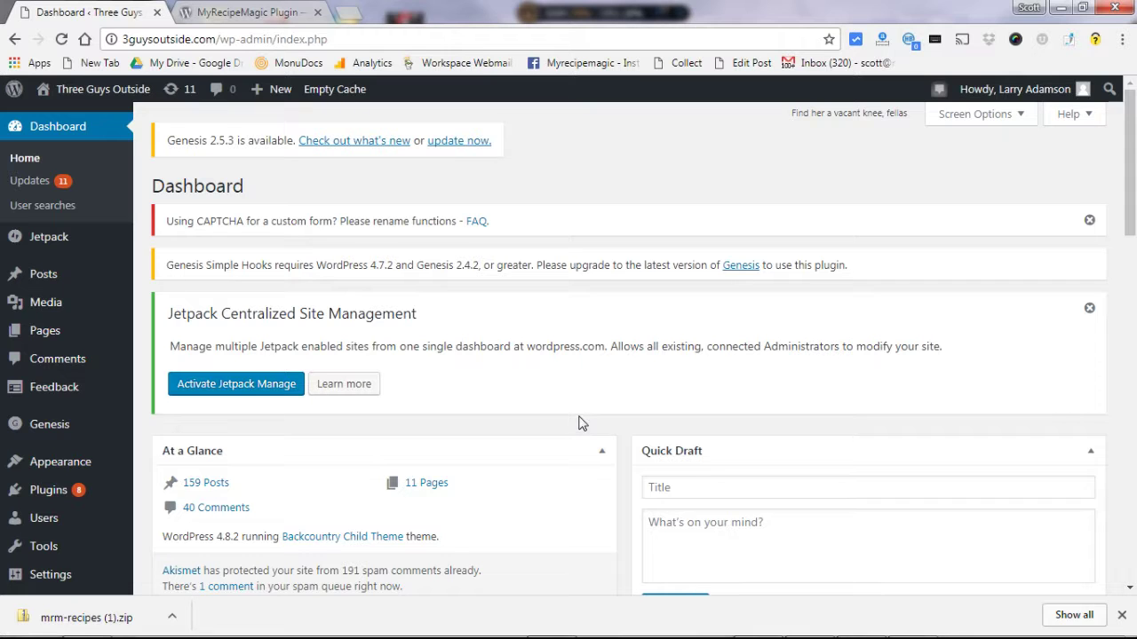
pyautogui.scroll(-1, 578, 423)
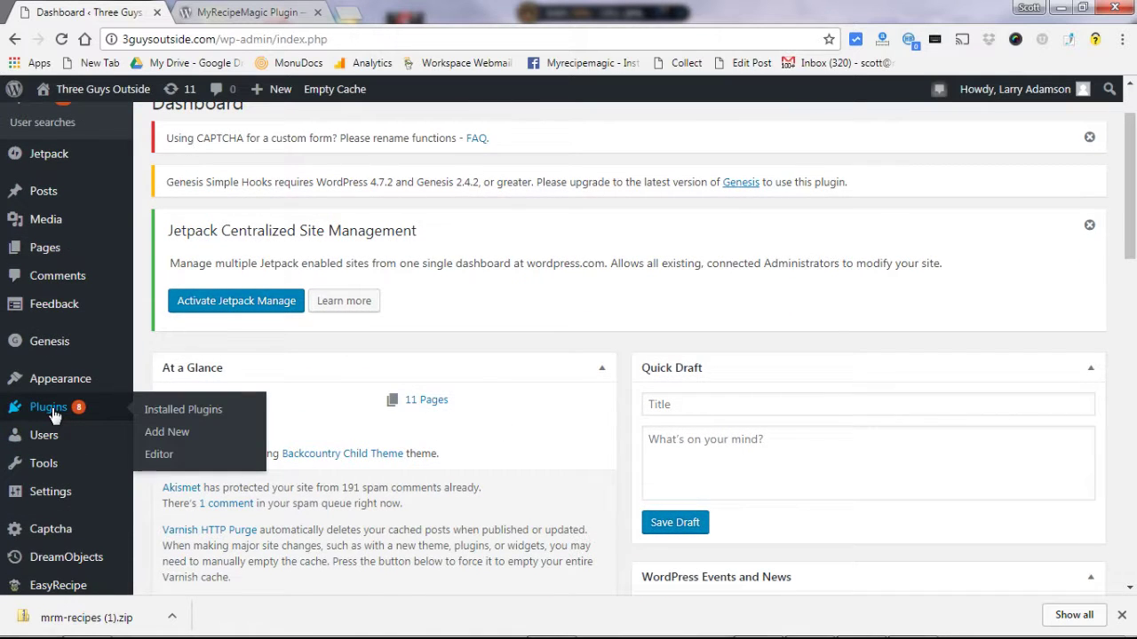
pyautogui.click(53, 415)
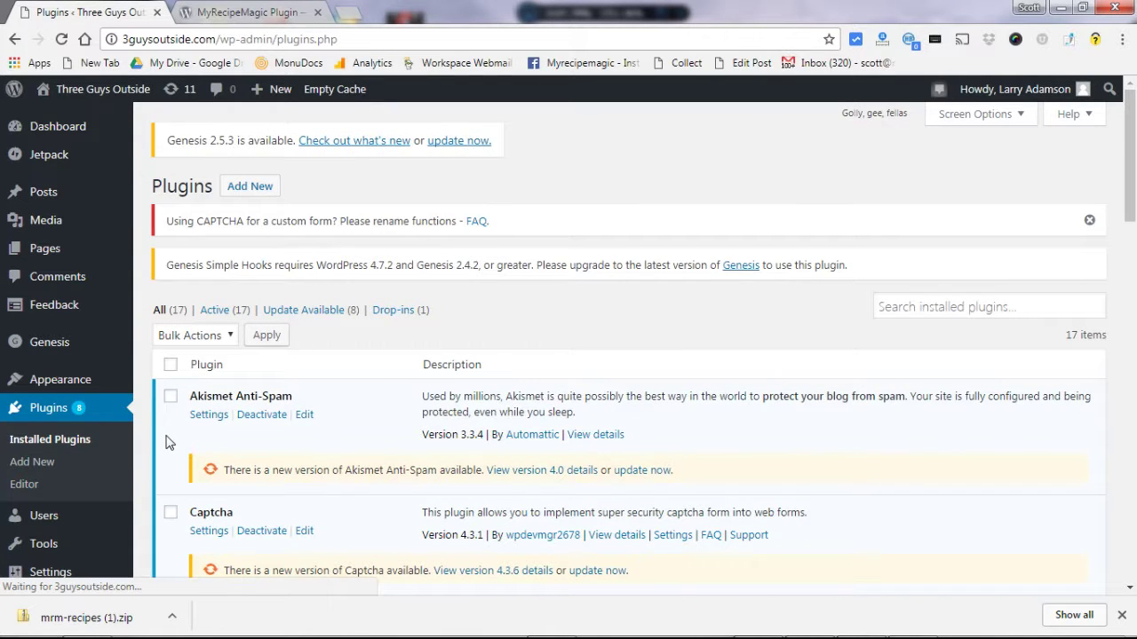
pyautogui.click(253, 189)
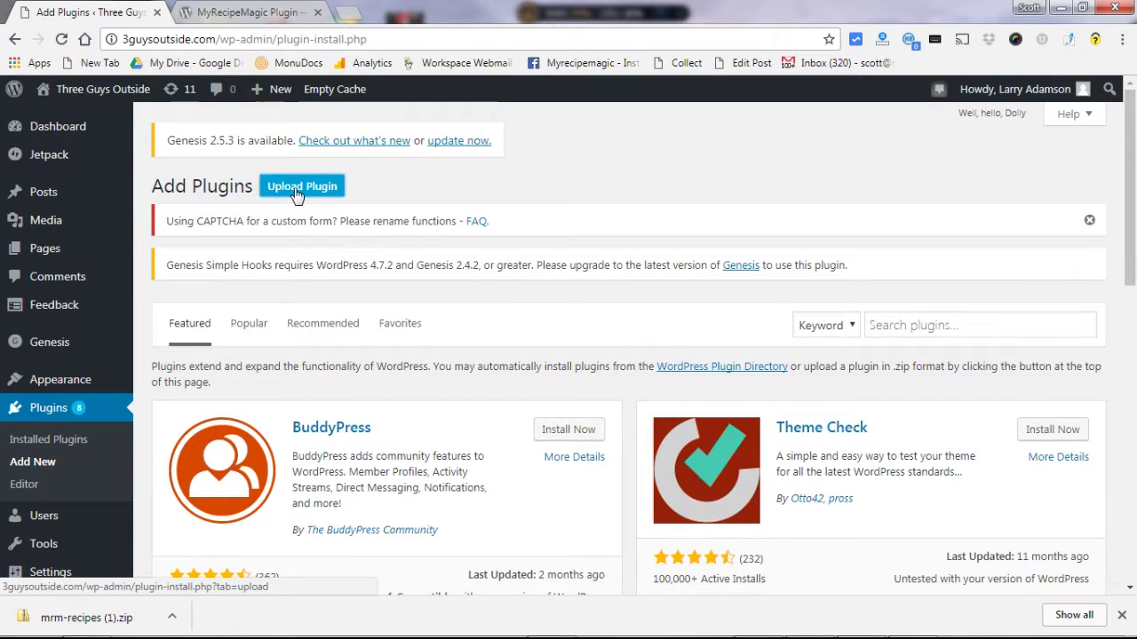
pyautogui.click(298, 190)
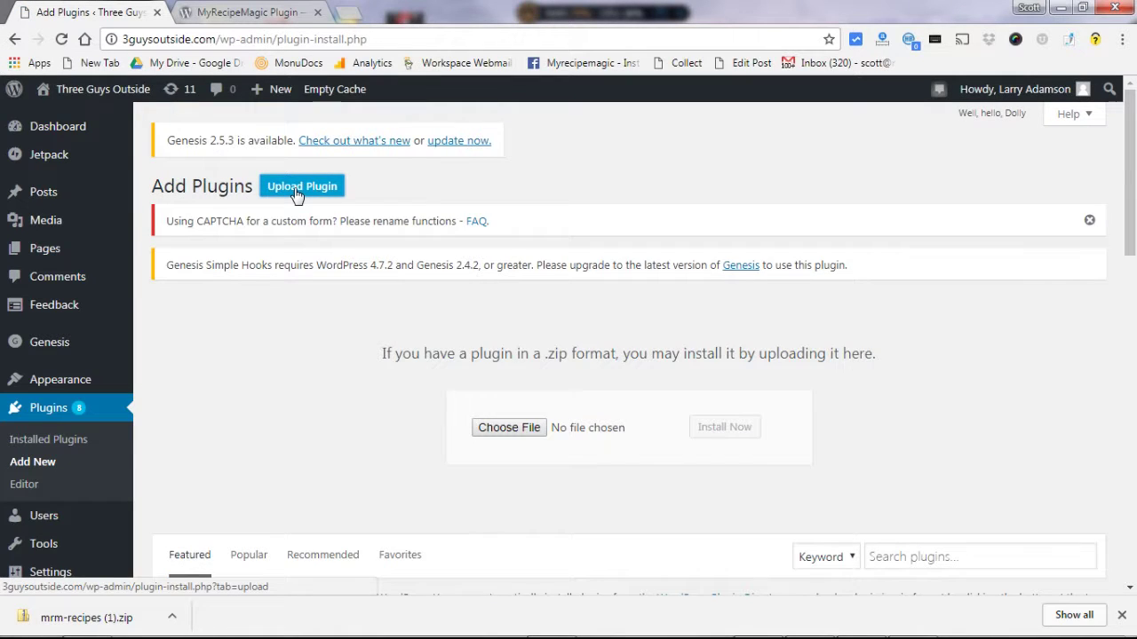
# Upload mrm-recipes (1).zip from the Downloads folder and install it
pyautogui.click(487, 434)
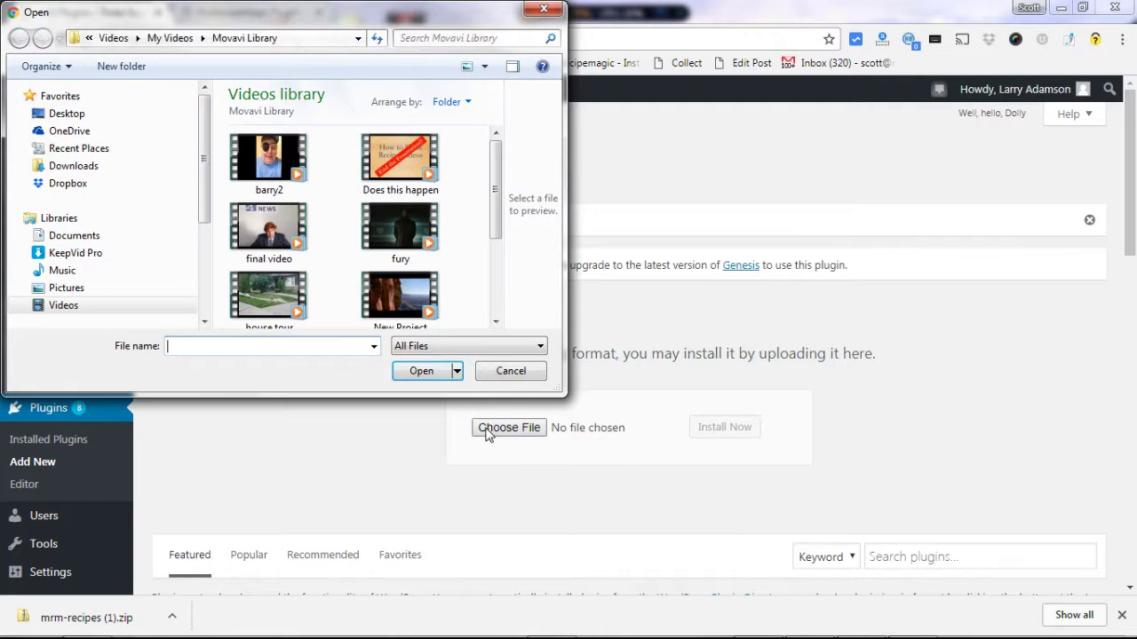
pyautogui.click(100, 172)
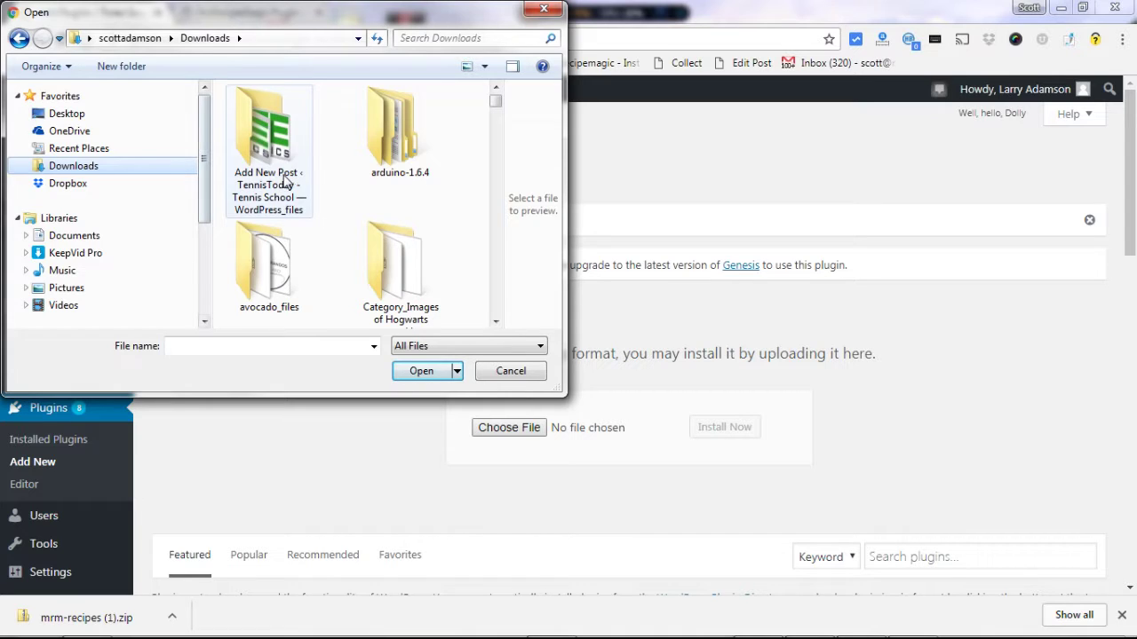
pyautogui.click(449, 38)
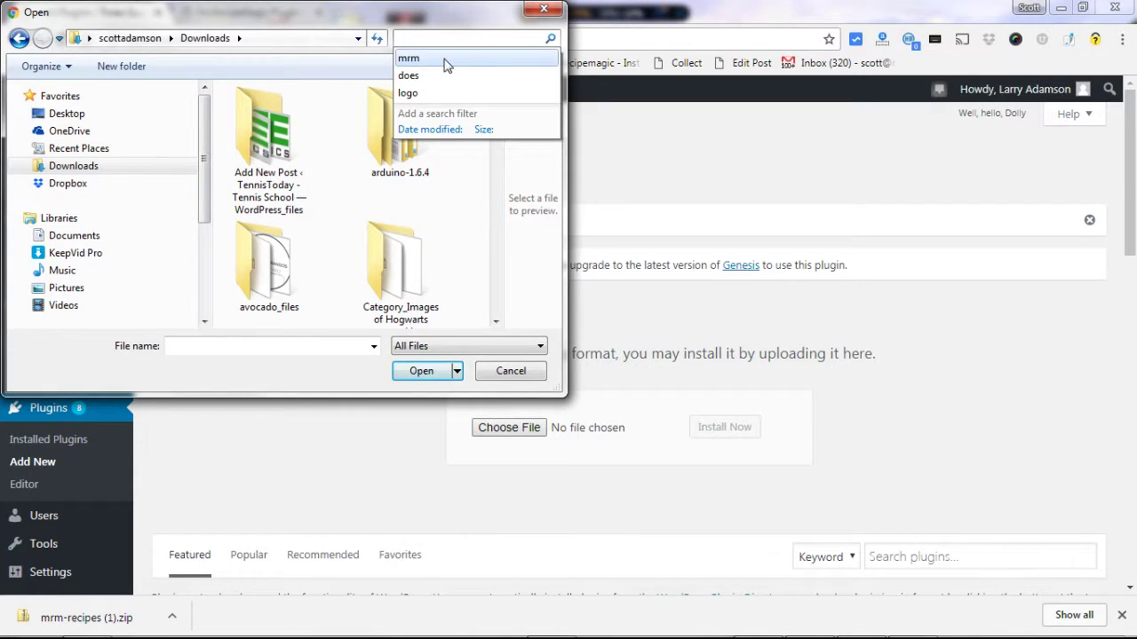
pyautogui.click(444, 59)
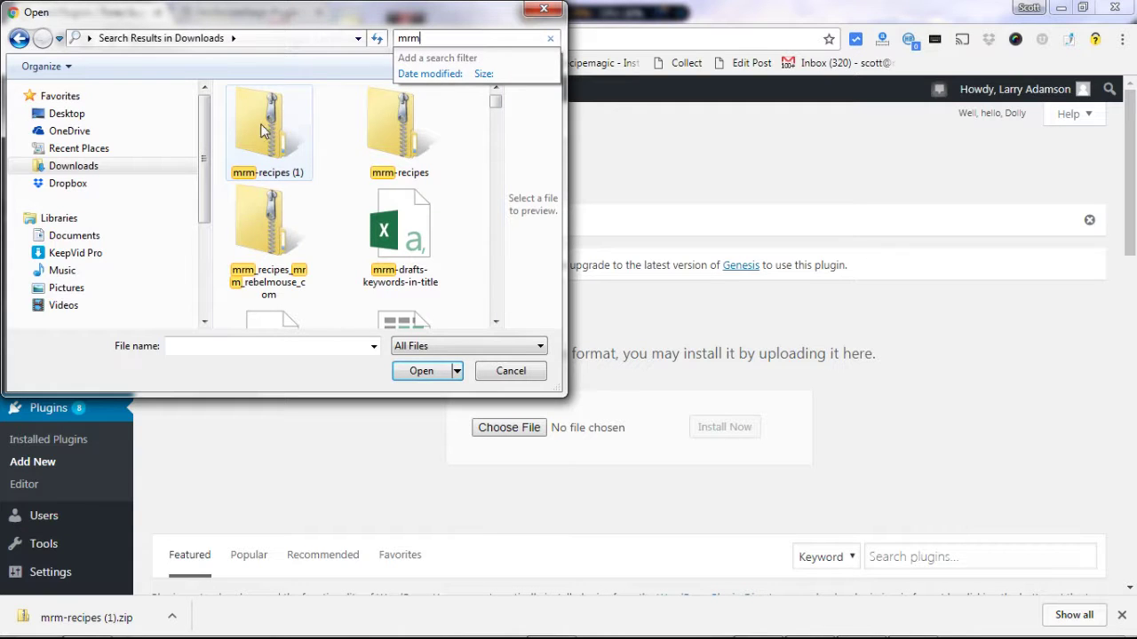
pyautogui.click(260, 123)
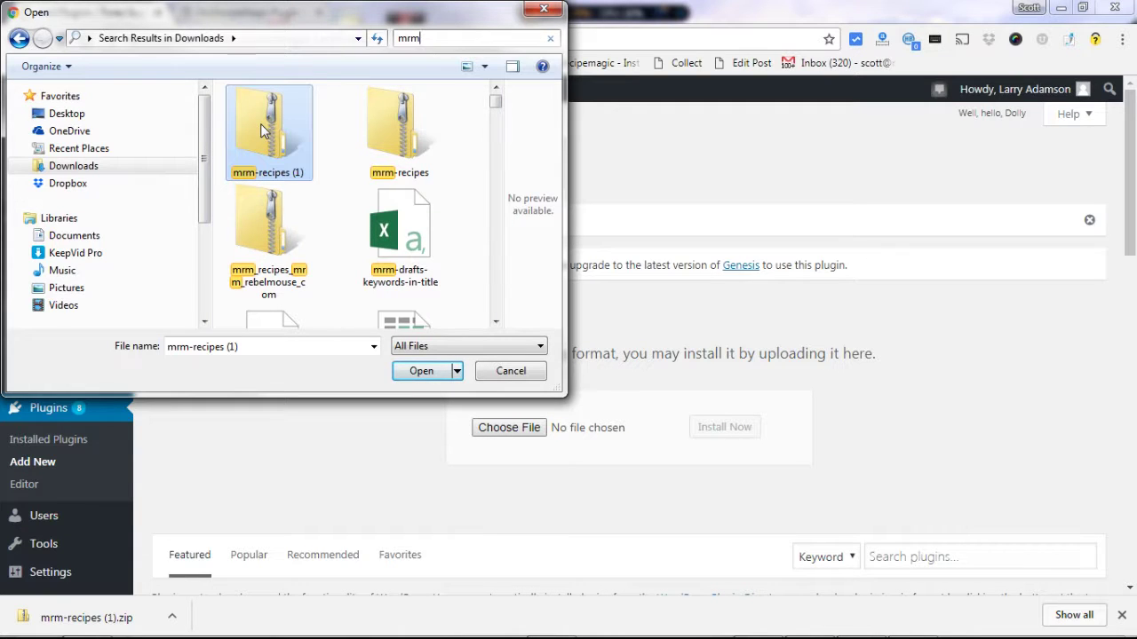
pyautogui.click(421, 373)
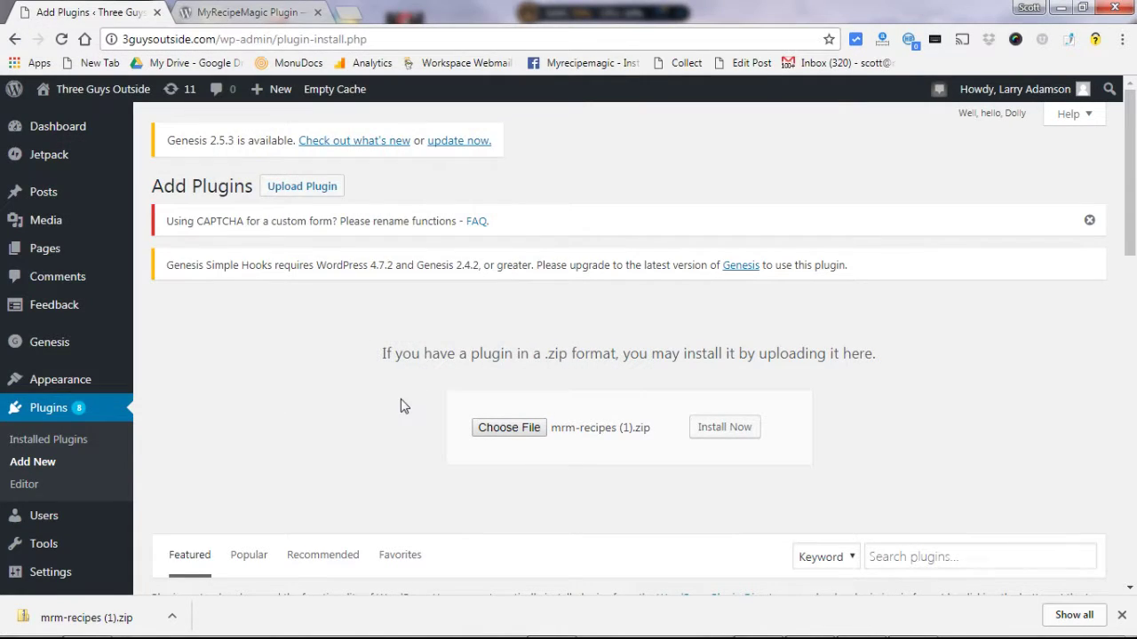
pyautogui.click(713, 434)
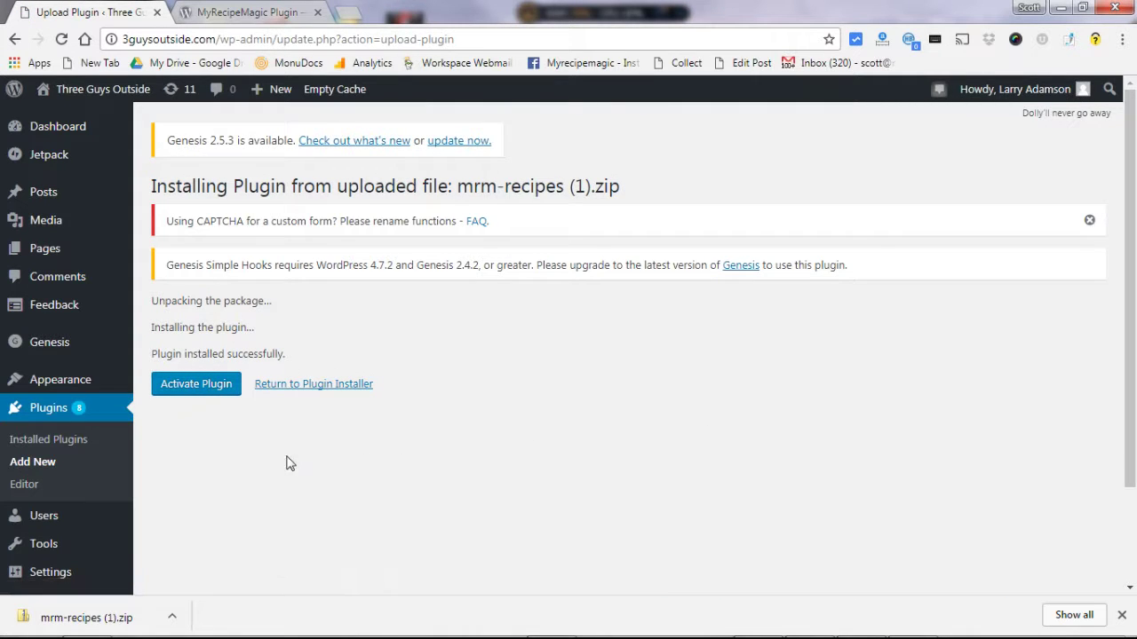
# Activate the MyRecipeMagic plugin and open its MRM Settings page
pyautogui.click(196, 385)
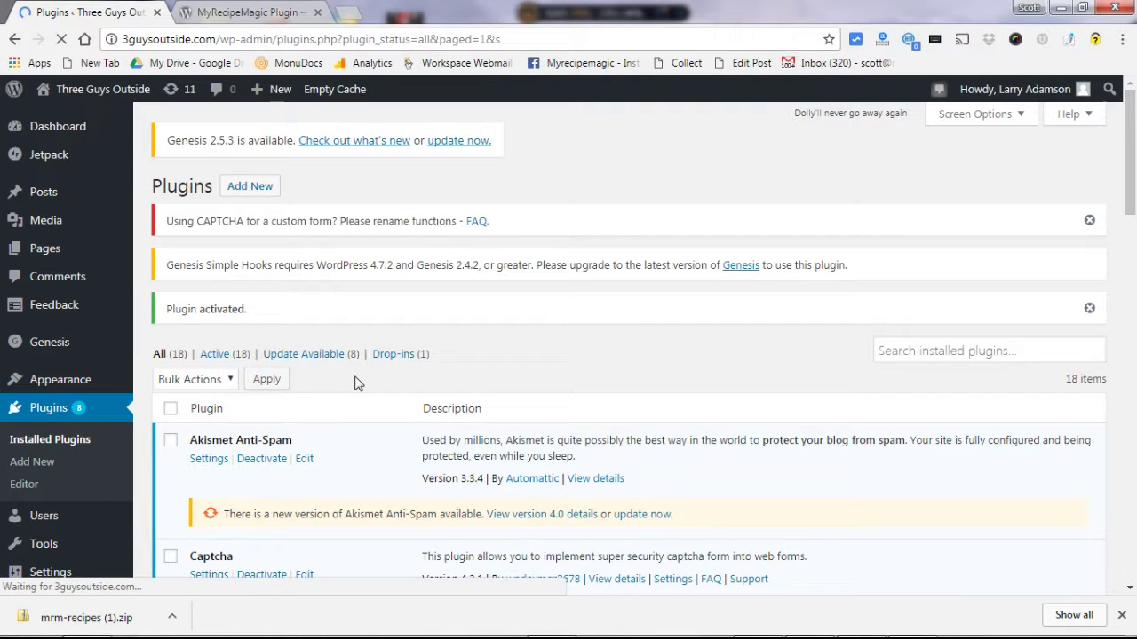
pyautogui.scroll(-2, 357, 391)
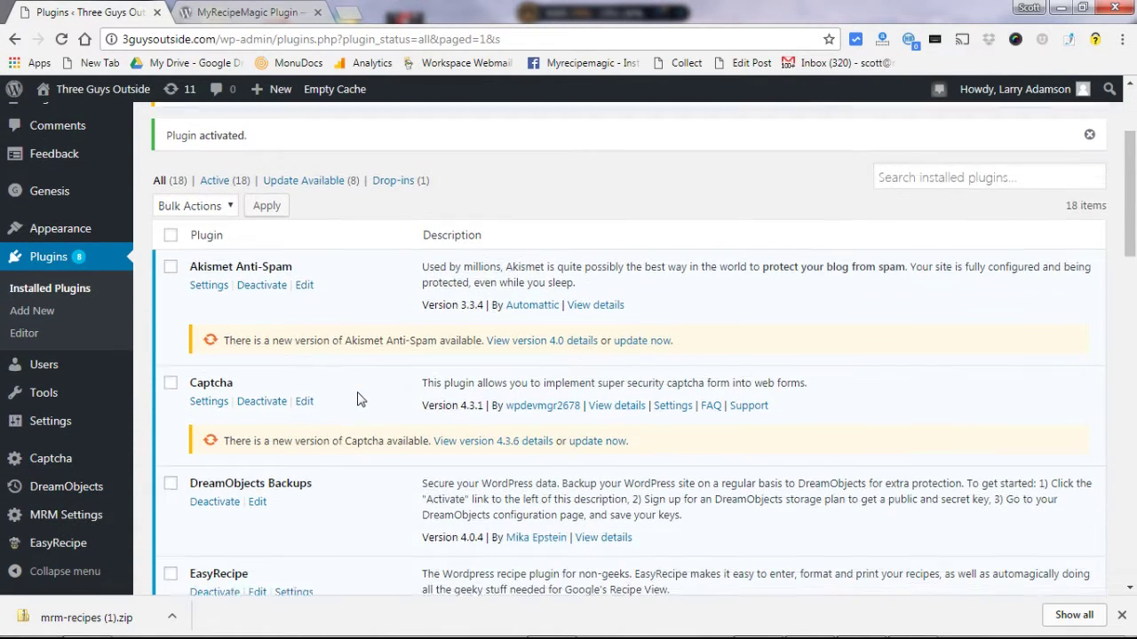
pyautogui.scroll(-1, 359, 399)
pyautogui.scroll(-2, 360, 399)
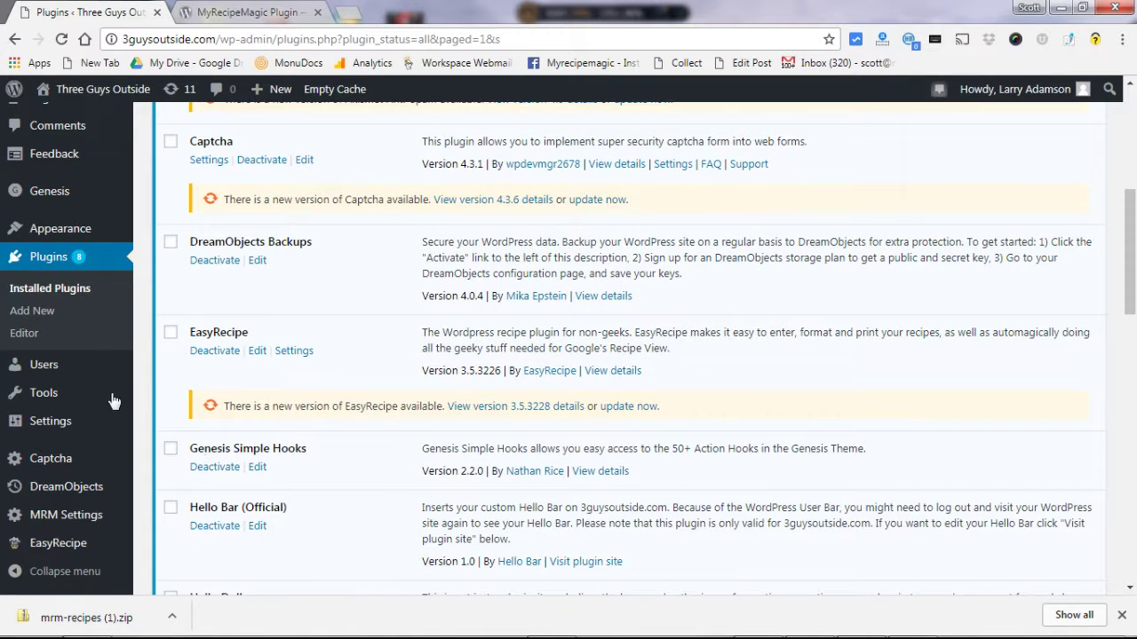
pyautogui.click(66, 522)
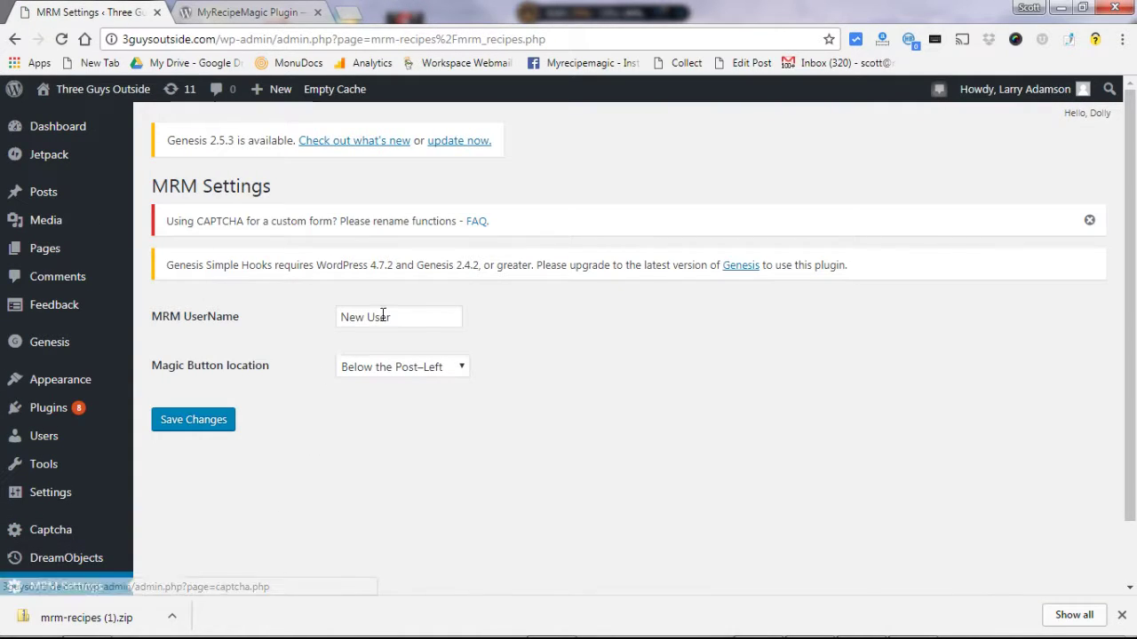
# Check the MRM UserName field, then go back to the My Recipe Magic site
pyautogui.click(405, 315)
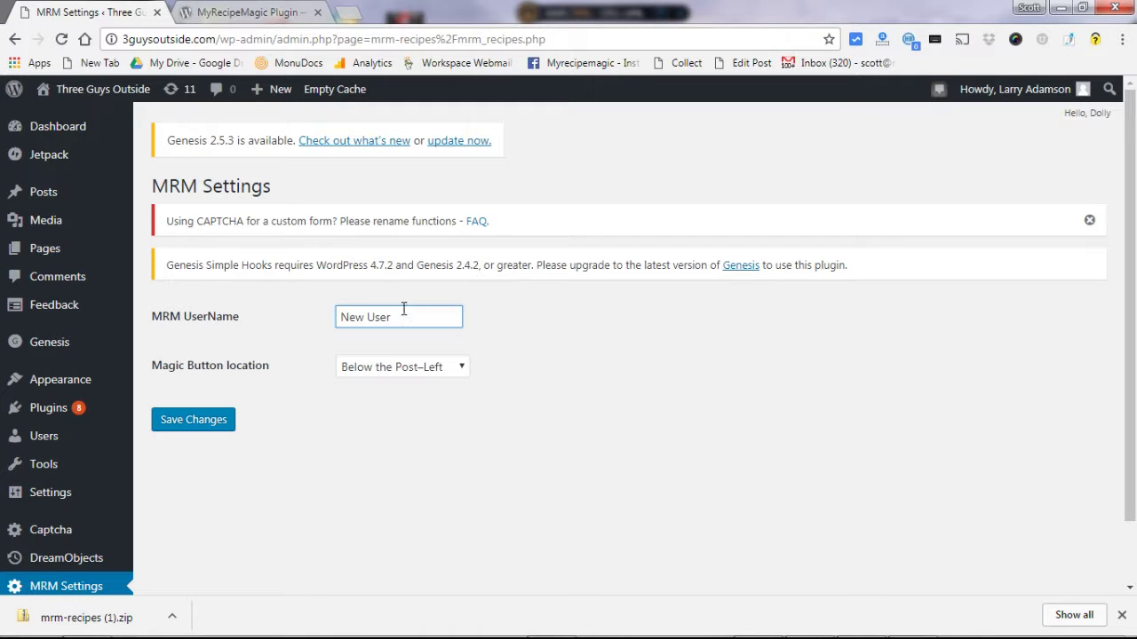
pyautogui.click(247, 12)
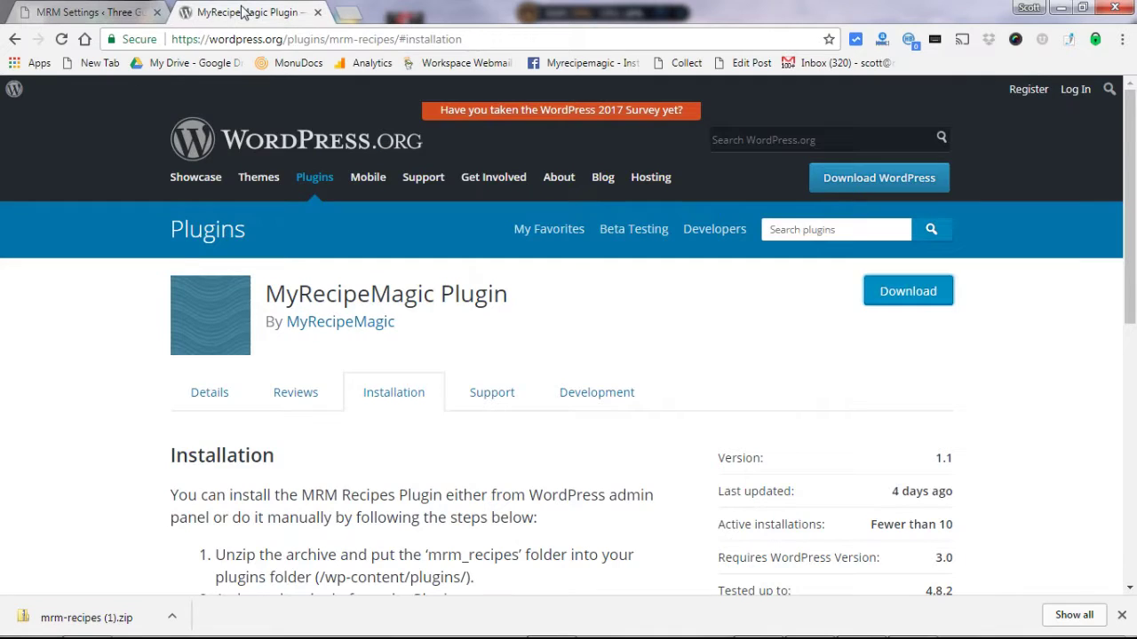
pyautogui.click(13, 39)
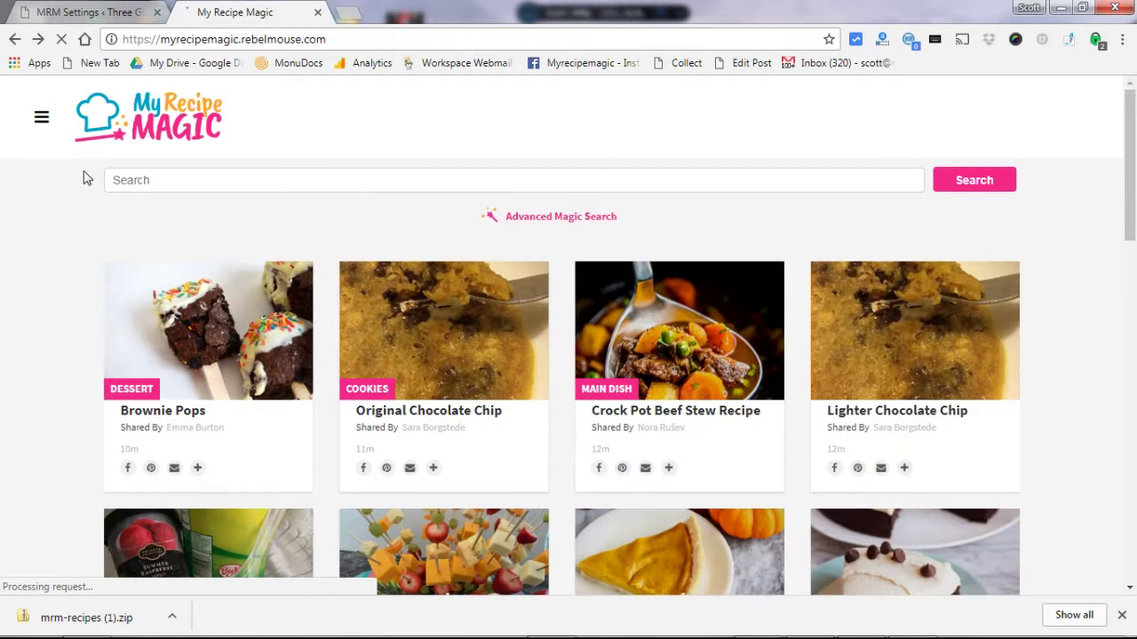
# Open the New User profile page on My Recipe Magic, then return to WordPress MRM Settings
pyautogui.click(41, 118)
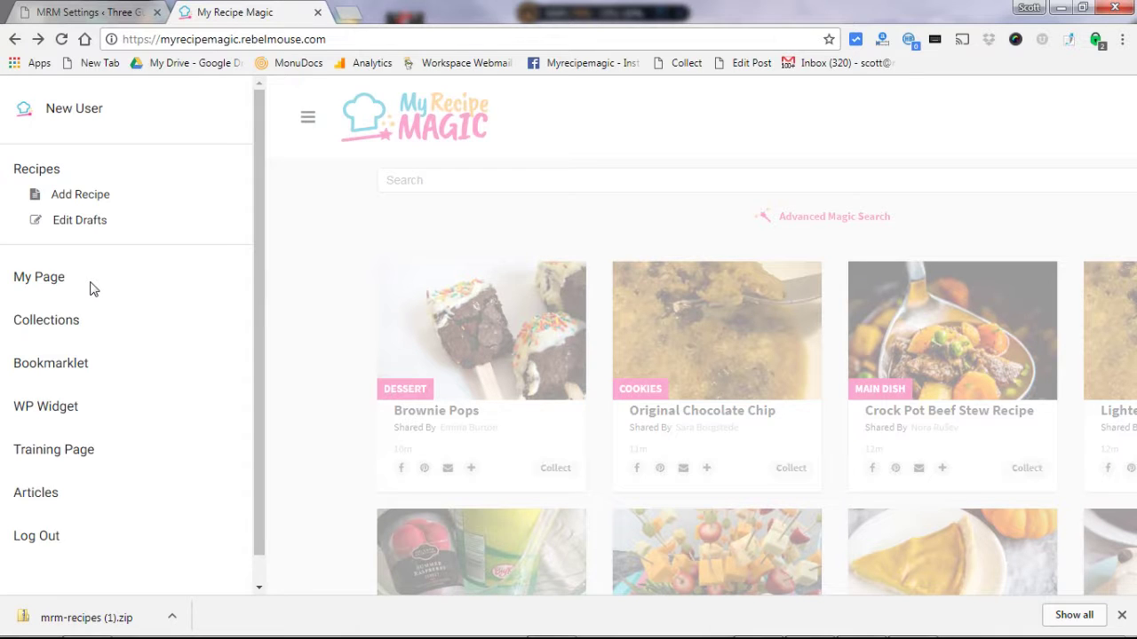
pyautogui.click(50, 281)
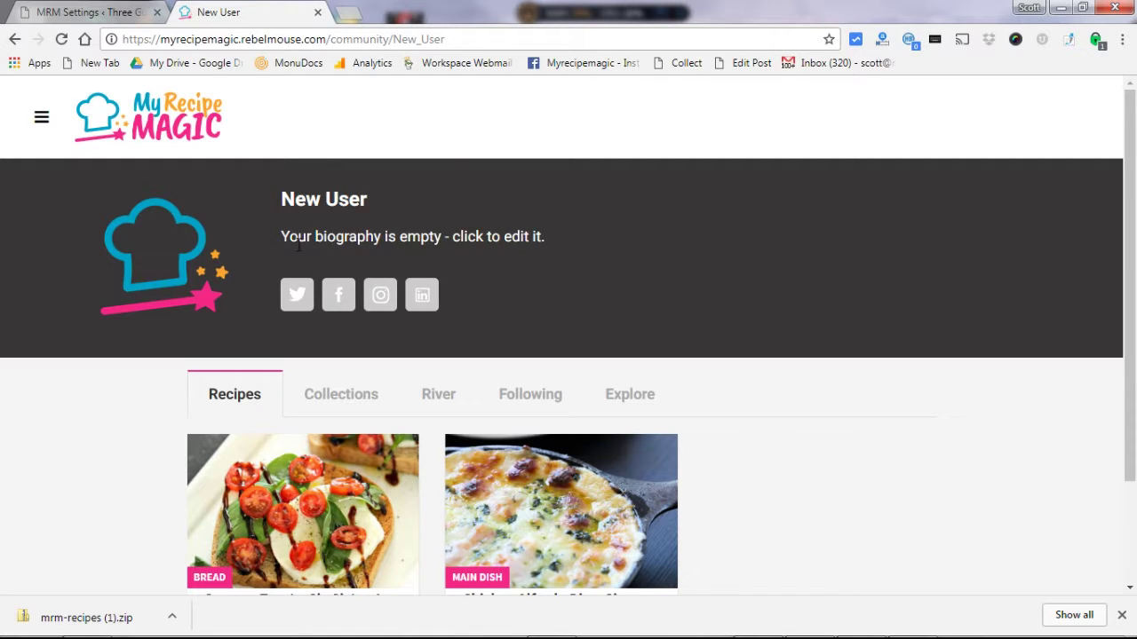
pyautogui.click(92, 12)
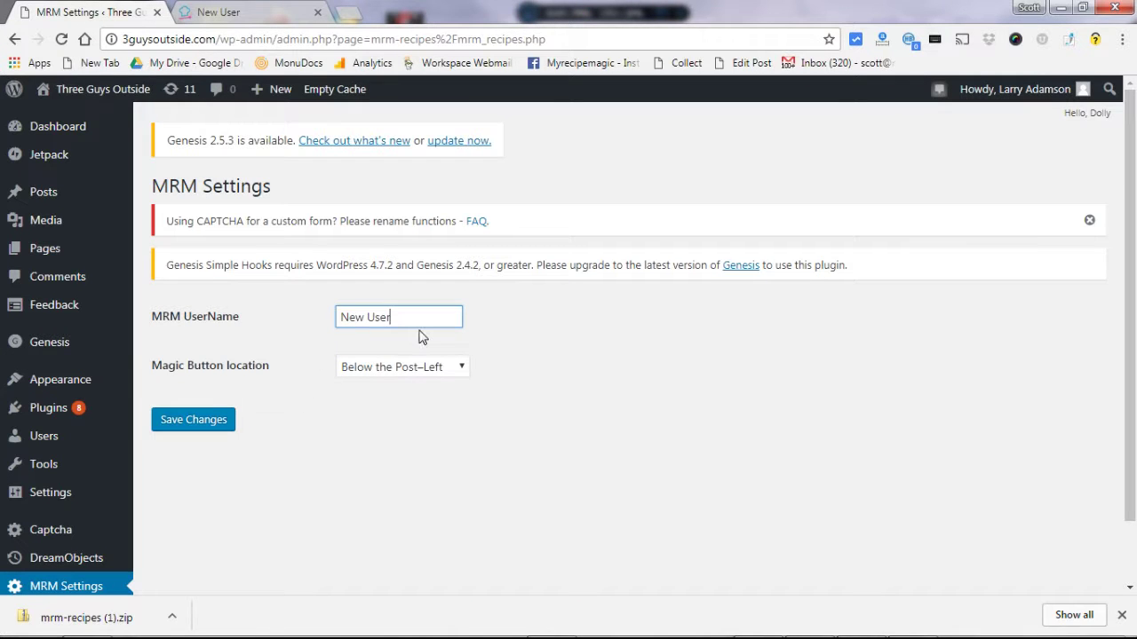
# Save the MRM settings with username New User and the Magic Button Below the Post–Left
pyautogui.click(192, 423)
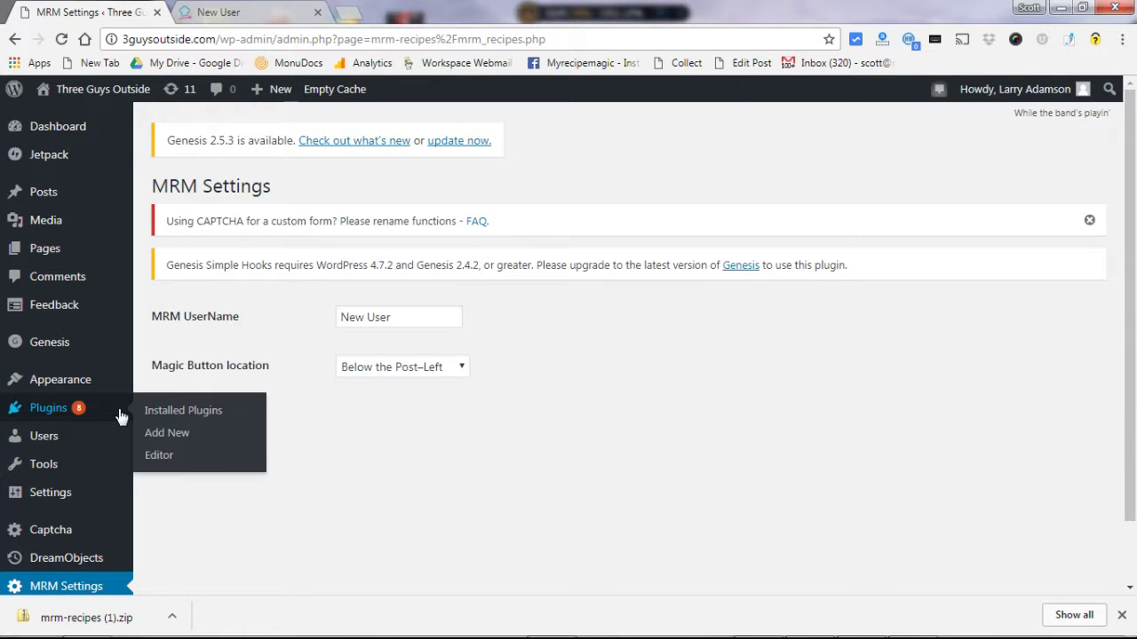
pyautogui.moveTo(147, 336)
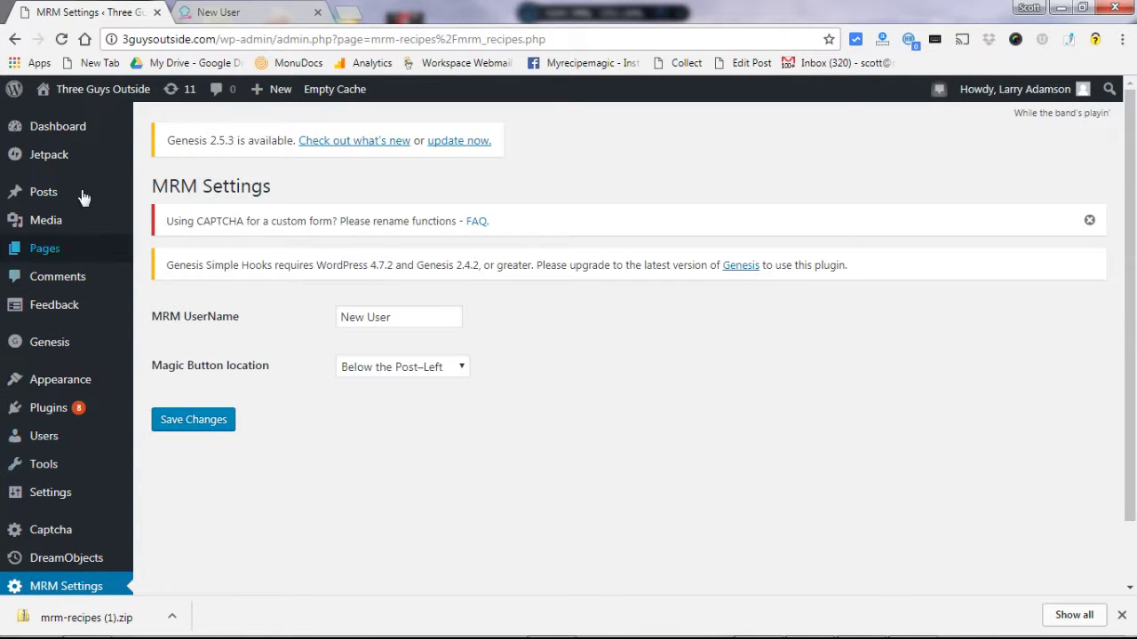
pyautogui.moveTo(84, 139)
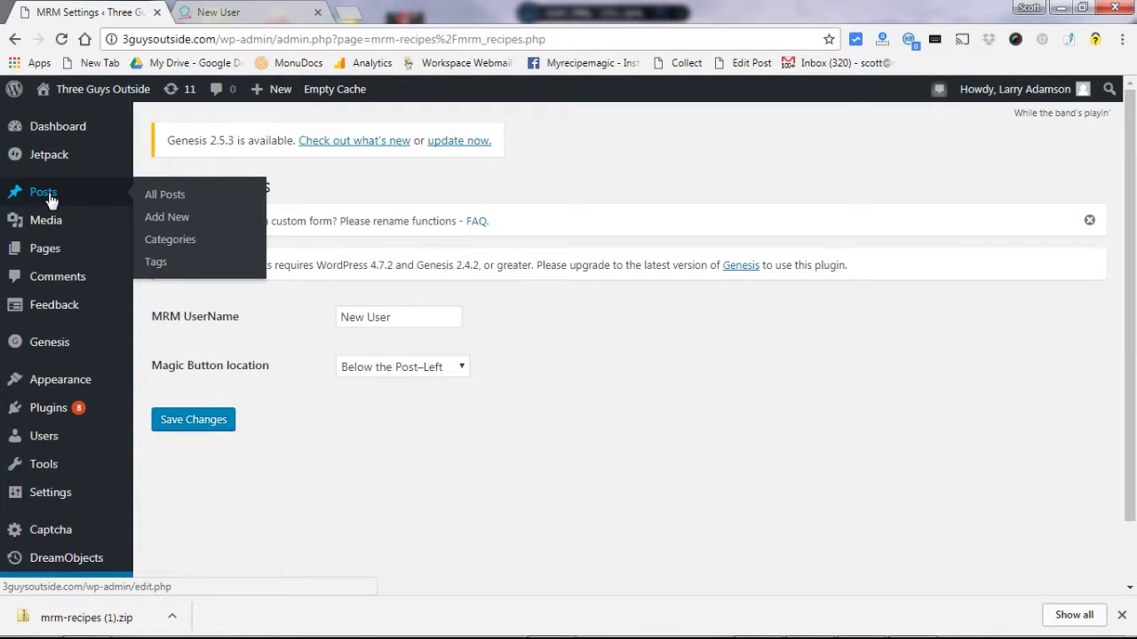
pyautogui.click(16, 197)
# Start a new post and confirm its Magic Button box offers 'Add This Recipe to MRM'
pyautogui.click(170, 219)
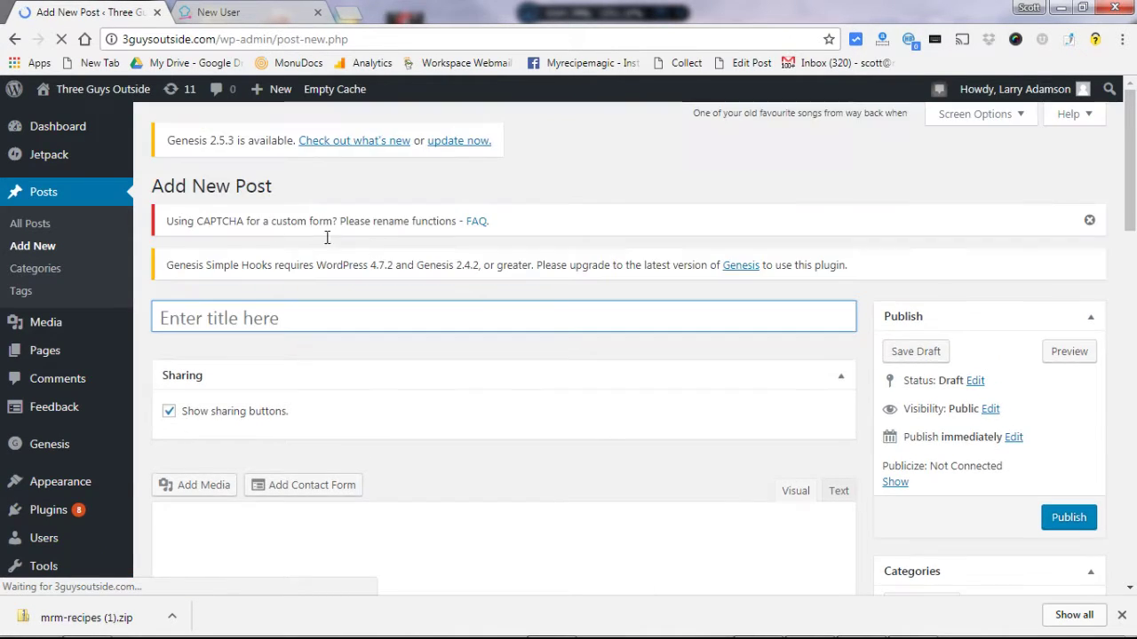
pyautogui.scroll(-12, 518, 292)
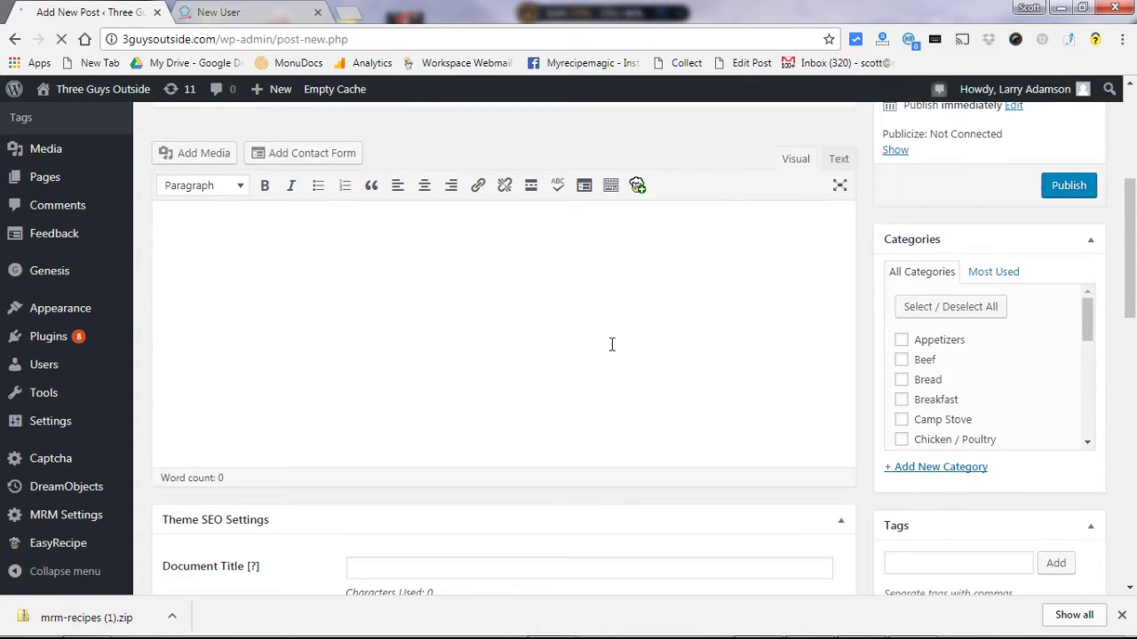
pyautogui.scroll(-4, 613, 364)
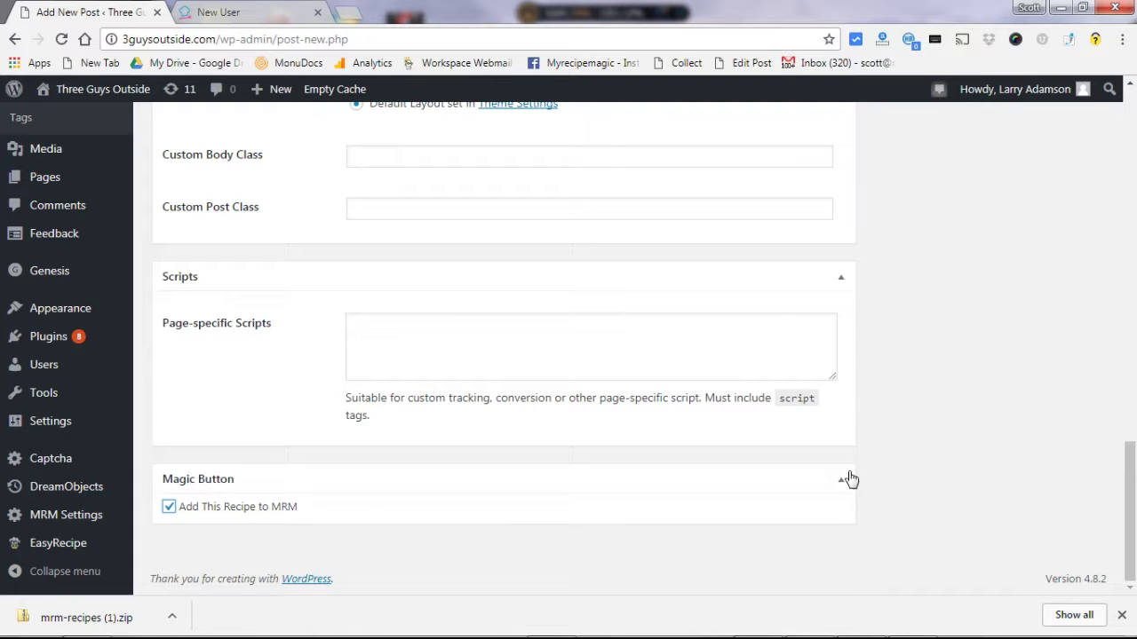
pyautogui.moveTo(1127, 462); pyautogui.dragTo(1100, 249)
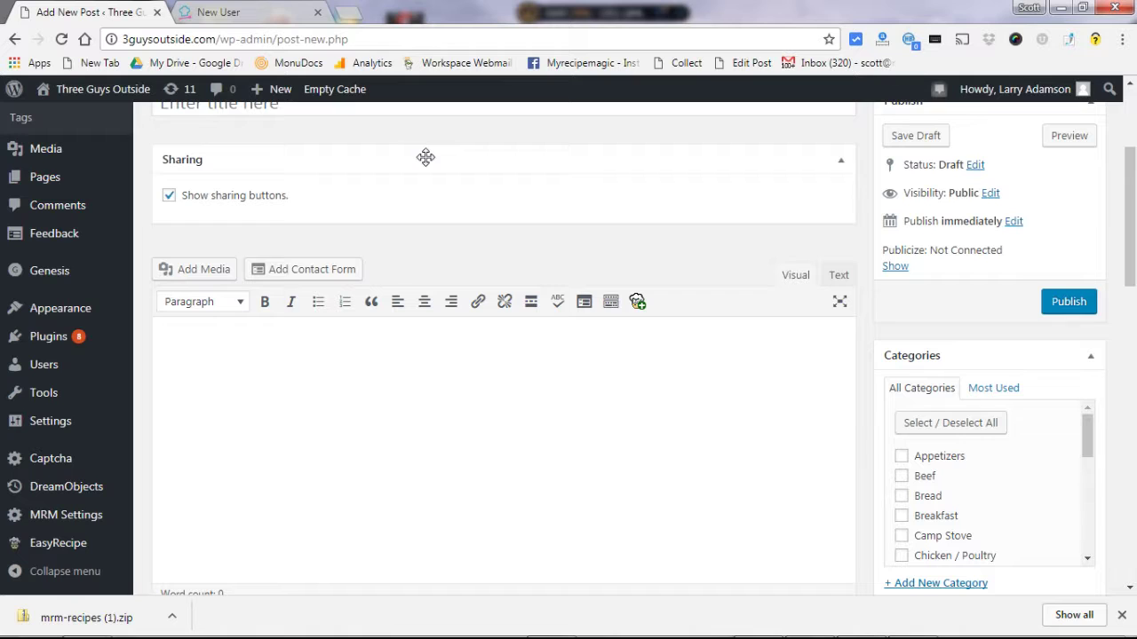
pyautogui.click(250, 14)
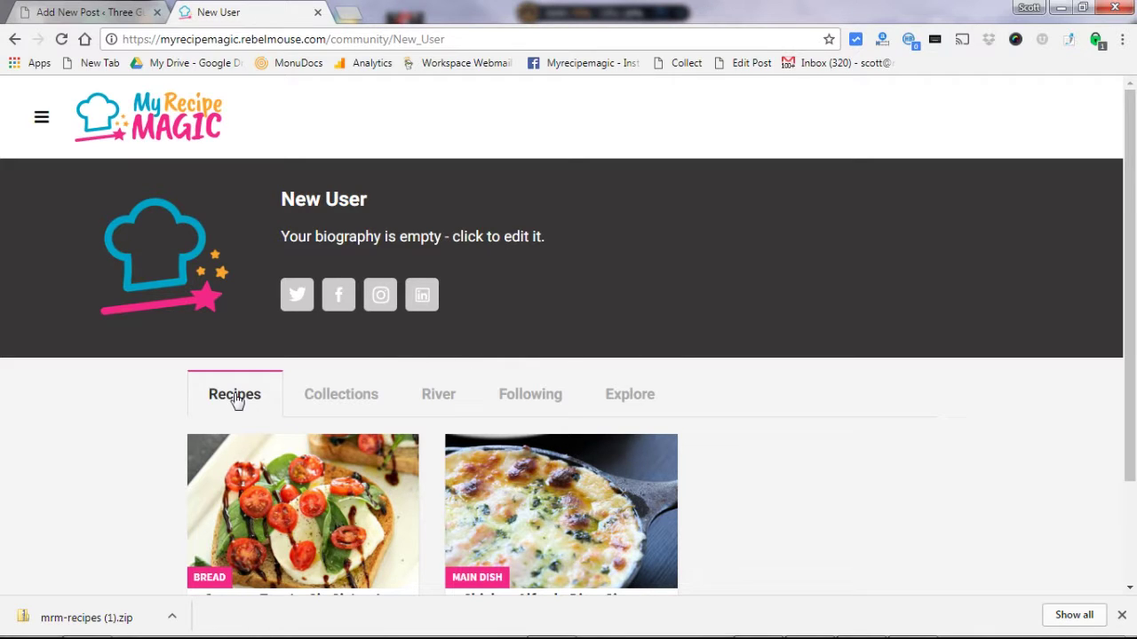
# Review the pasta and brownies collections, then check which collections hold Chicken Alfredo Dip
pyautogui.moveTo(550, 554)
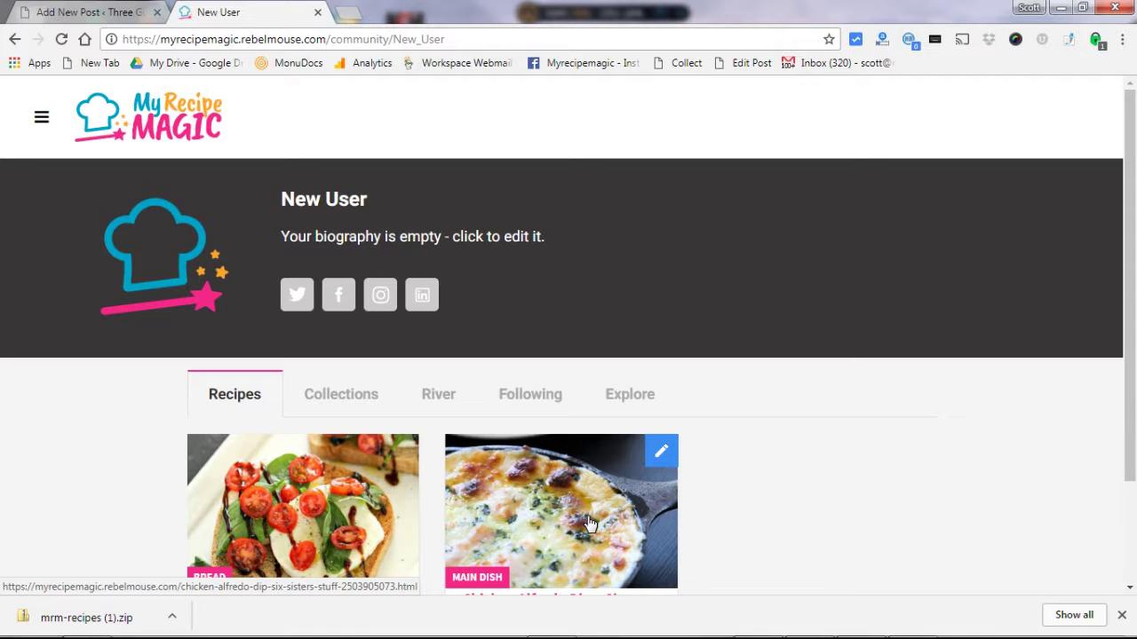
pyautogui.click(344, 402)
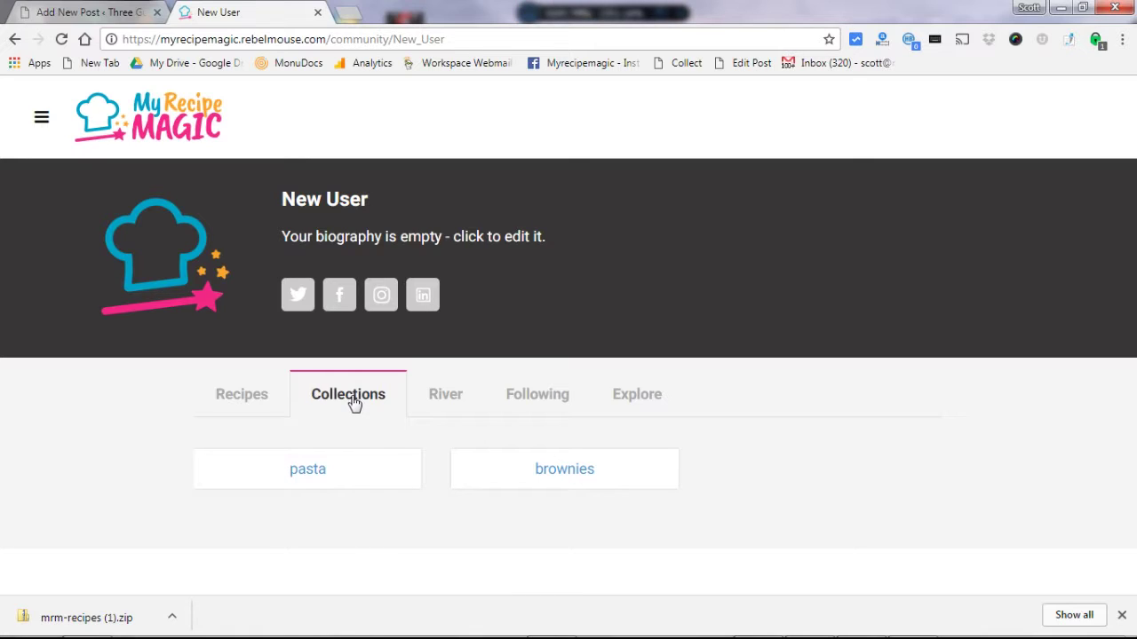
pyautogui.click(246, 402)
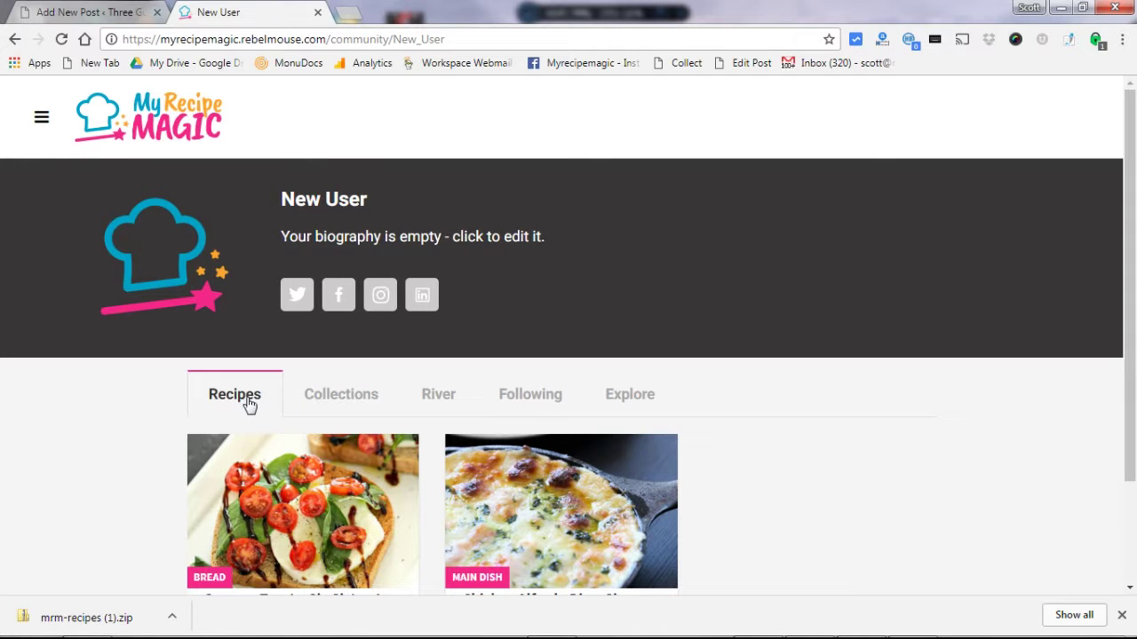
pyautogui.scroll(-2, 744, 535)
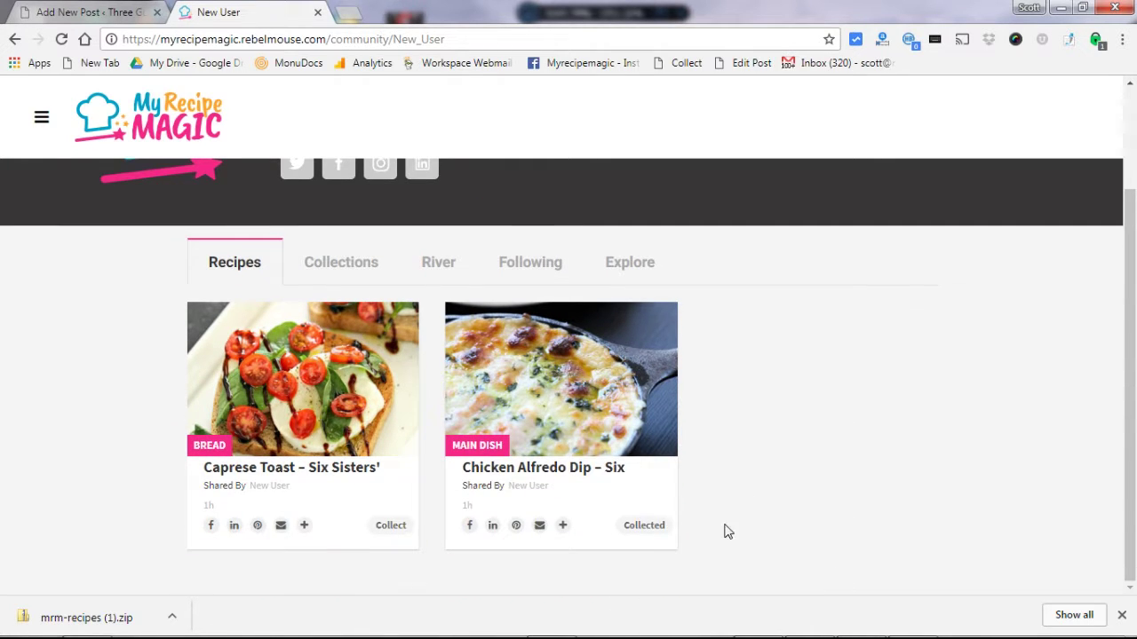
pyautogui.click(644, 526)
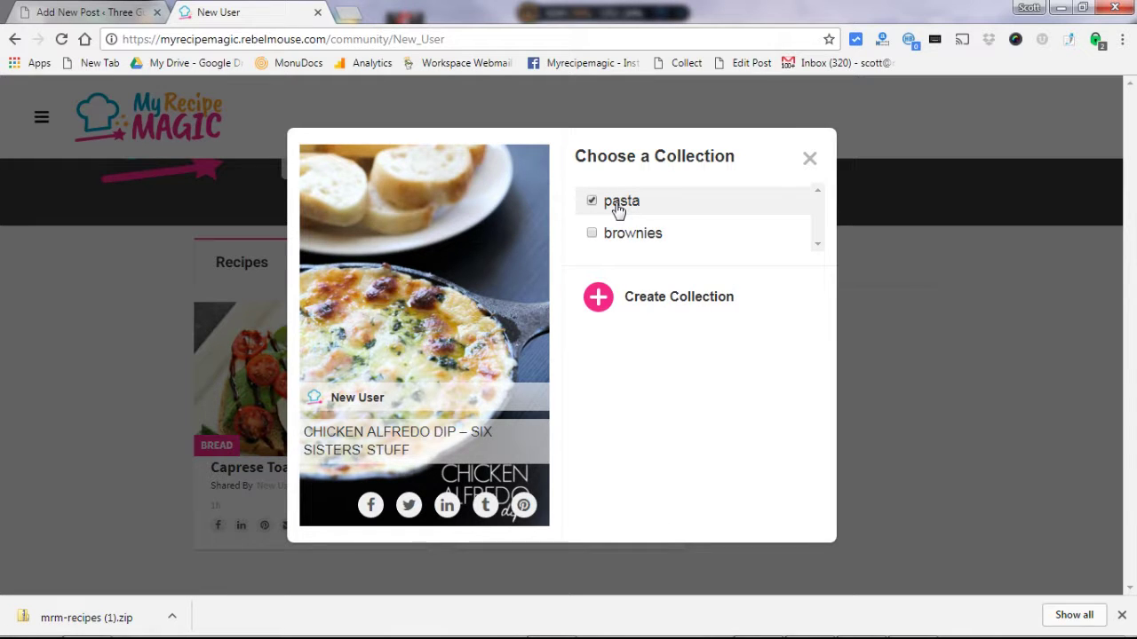
pyautogui.click(810, 160)
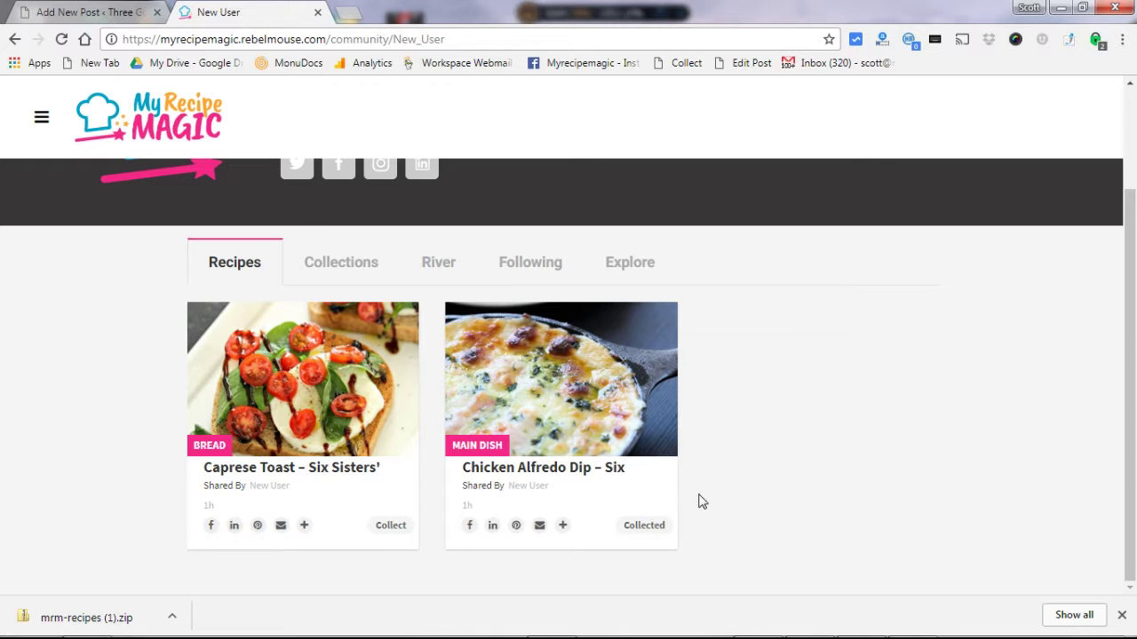
pyautogui.moveTo(662, 322)
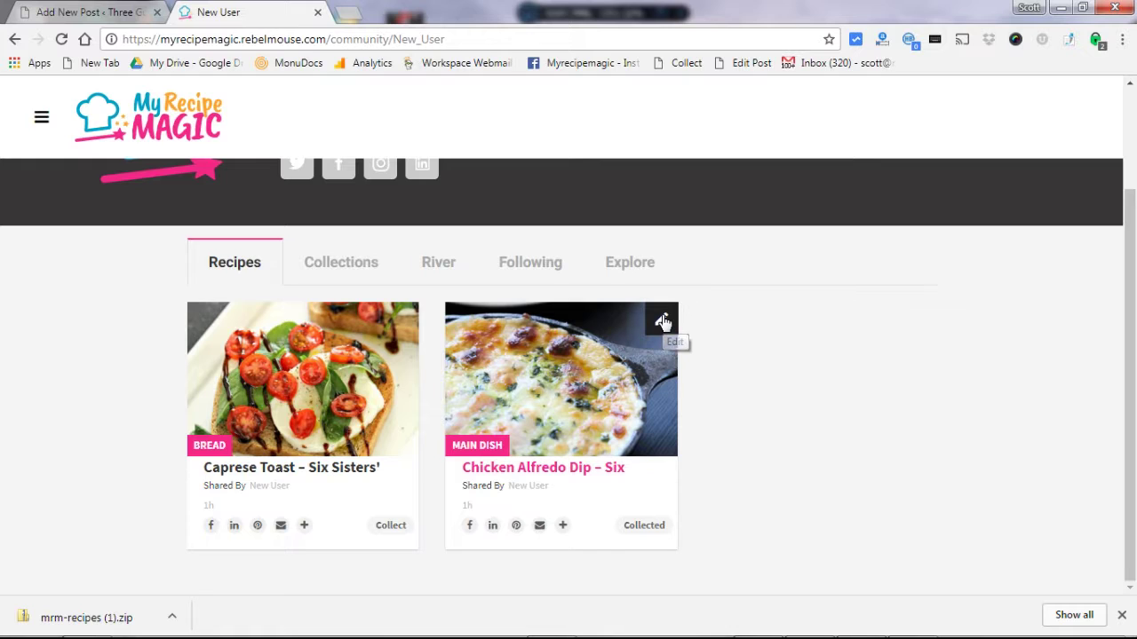
pyautogui.click(662, 320)
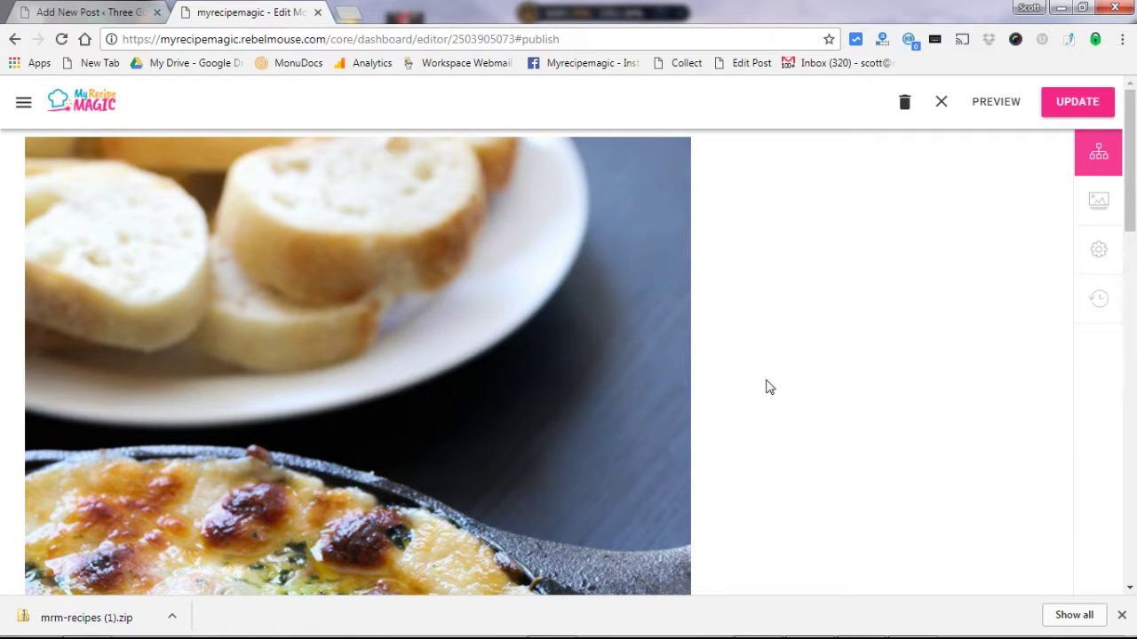
# Add the tags 'pasta, snack' to the Chicken Alfredo Dip recipe and update it
pyautogui.click(1098, 157)
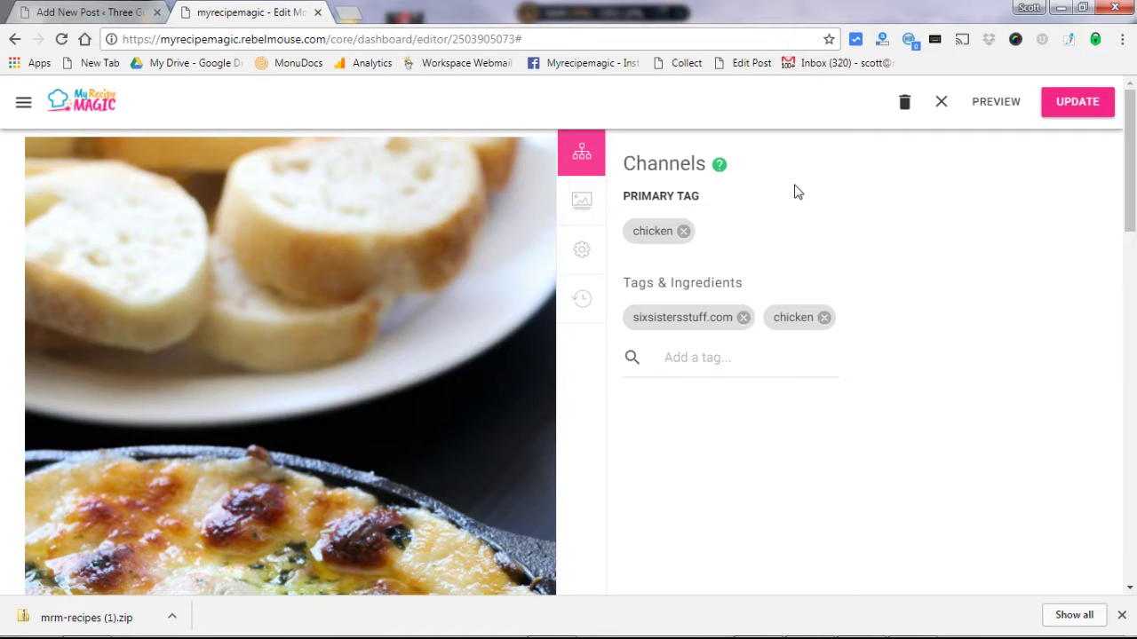
pyautogui.click(680, 359)
pyautogui.write('p')
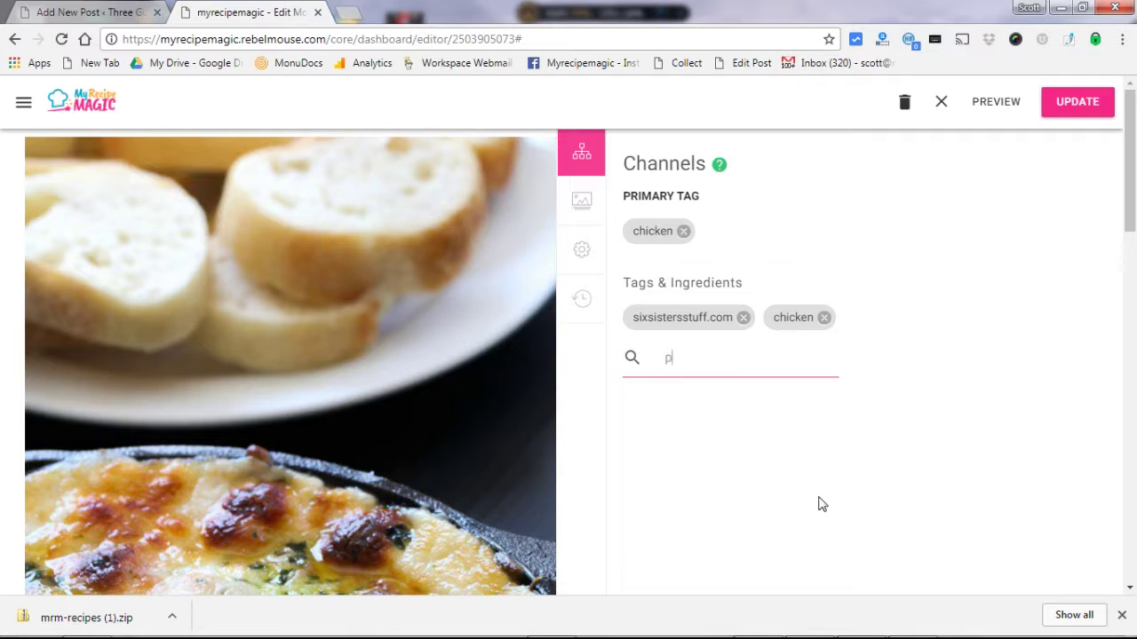
pyautogui.write('asta, snac')
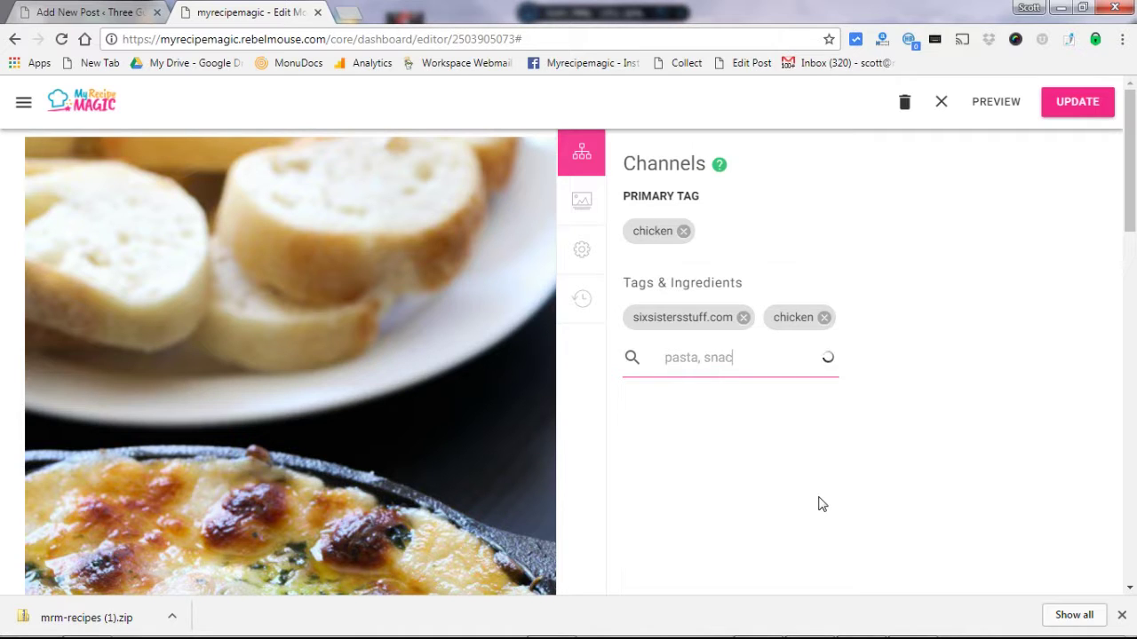
pyautogui.write('k')
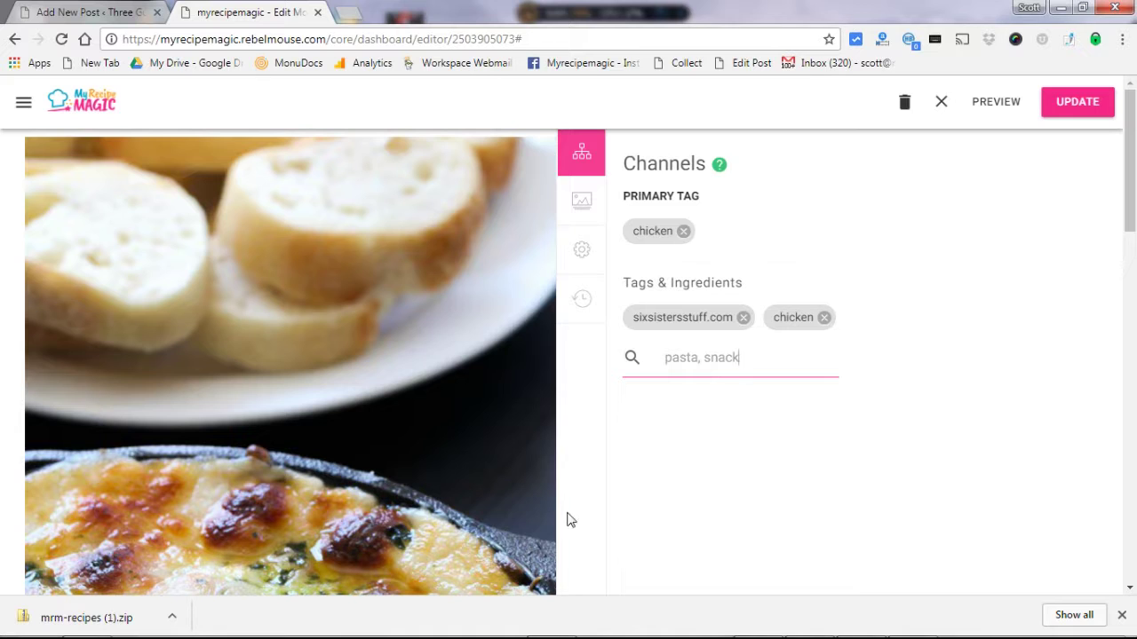
pyautogui.click(1075, 104)
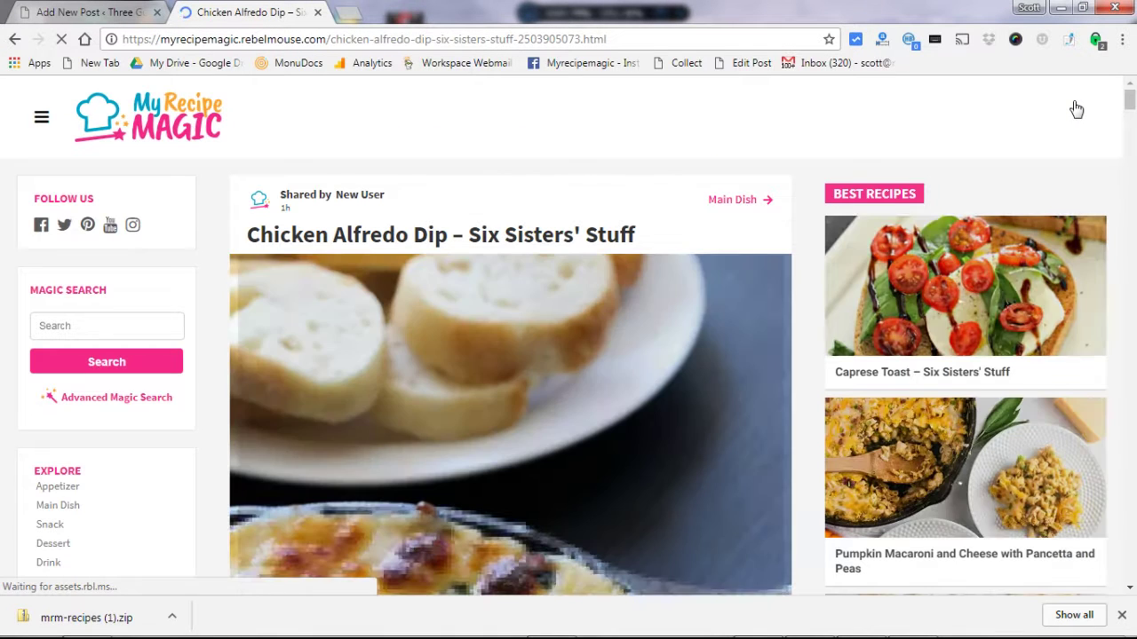
# Scroll through the updated Chicken Alfredo Dip – Six Sisters' Stuff recipe page to review it
pyautogui.scroll(-1, 796, 228)
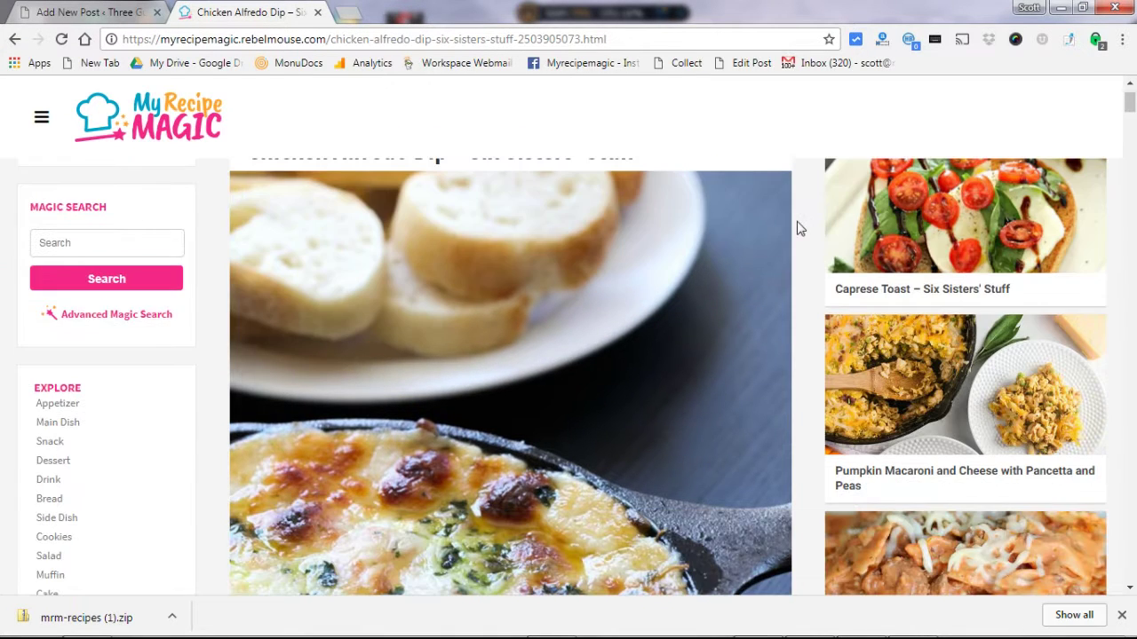
pyautogui.scroll(-3, 779, 260)
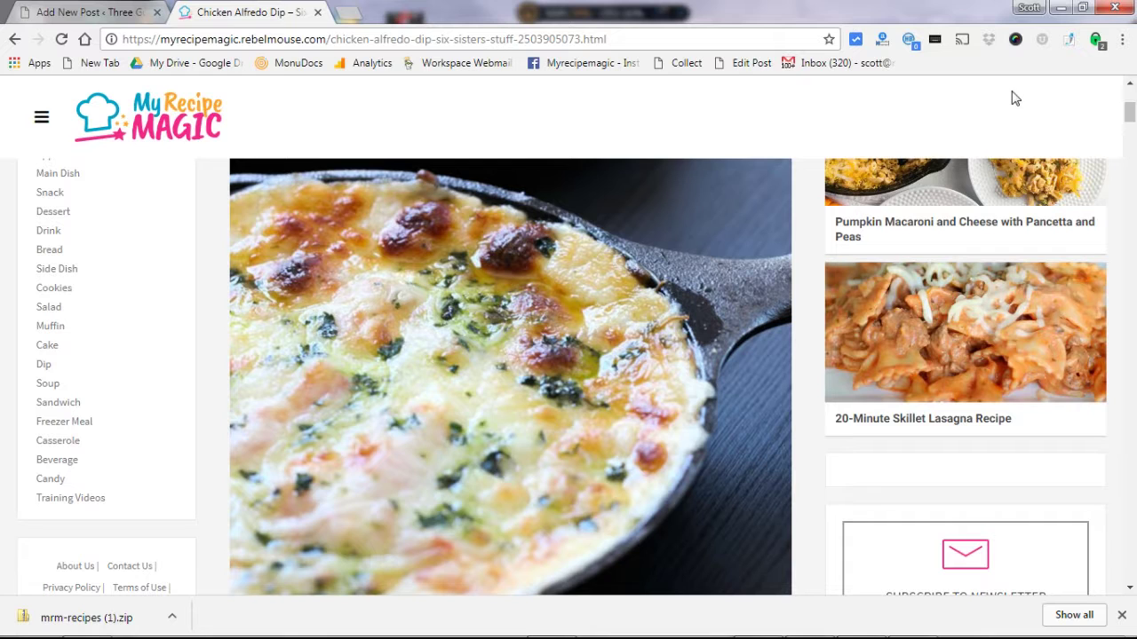
pyautogui.scroll(-2, 779, 142)
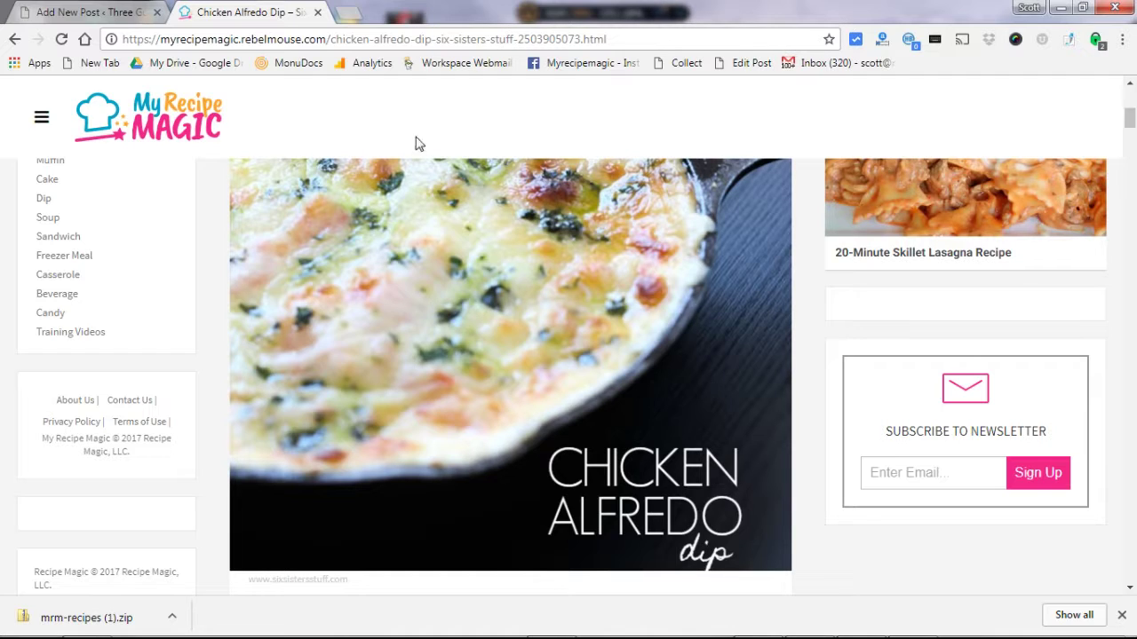
pyautogui.scroll(3, 227, 177)
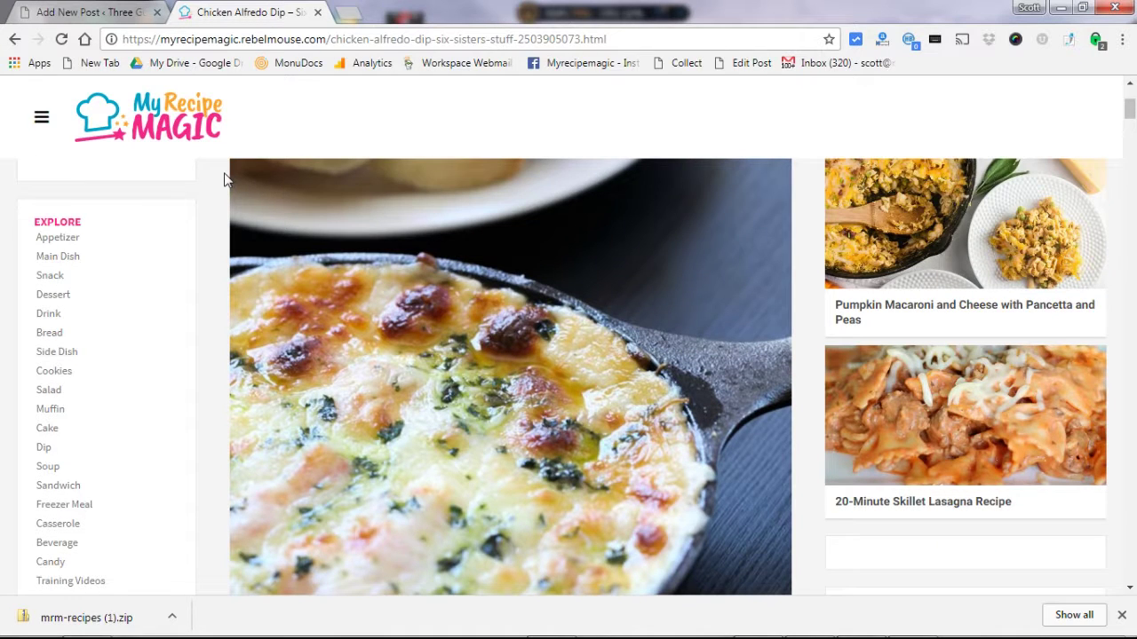
# Open a blank Add Recipe editor from the Recipes menu and view its Ingredients and Directions fields
pyautogui.click(41, 116)
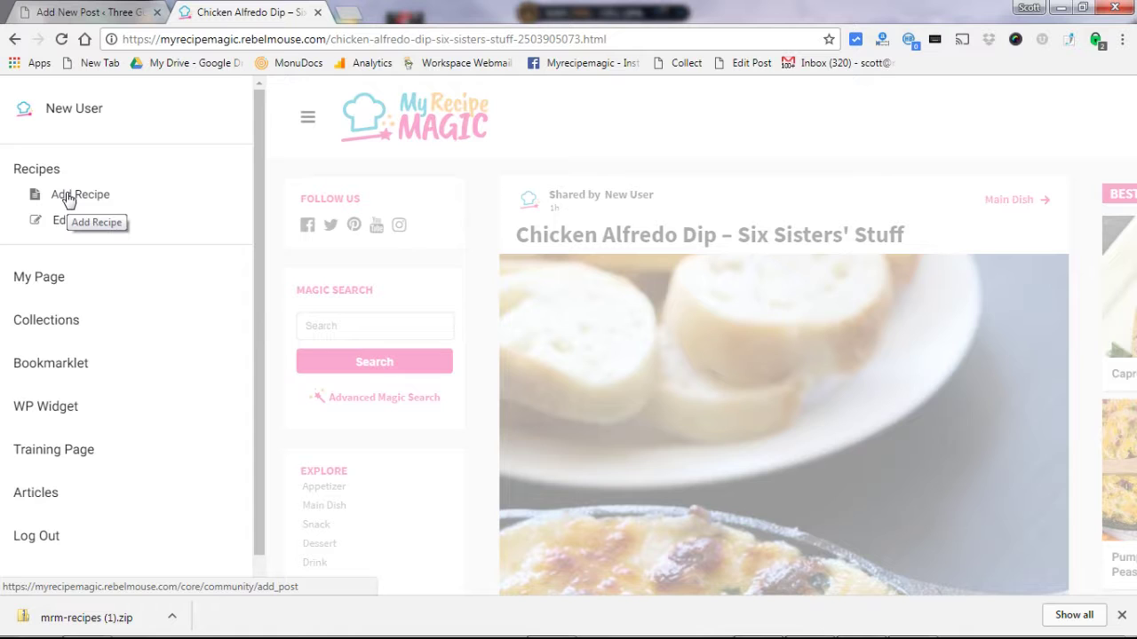
pyautogui.click(68, 199)
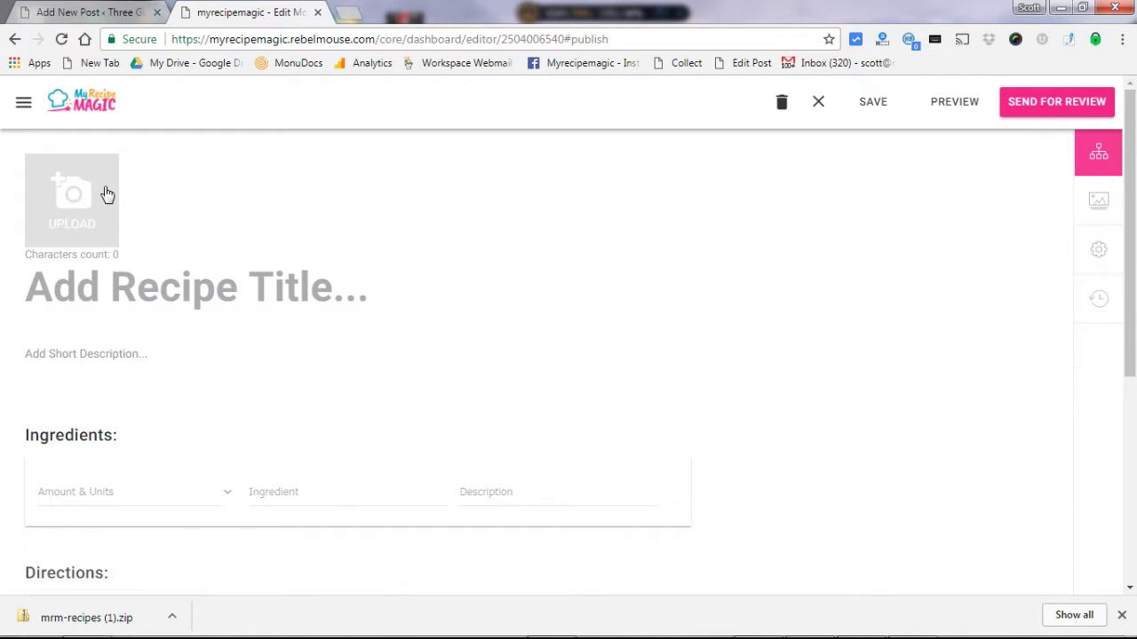
pyautogui.click(240, 352)
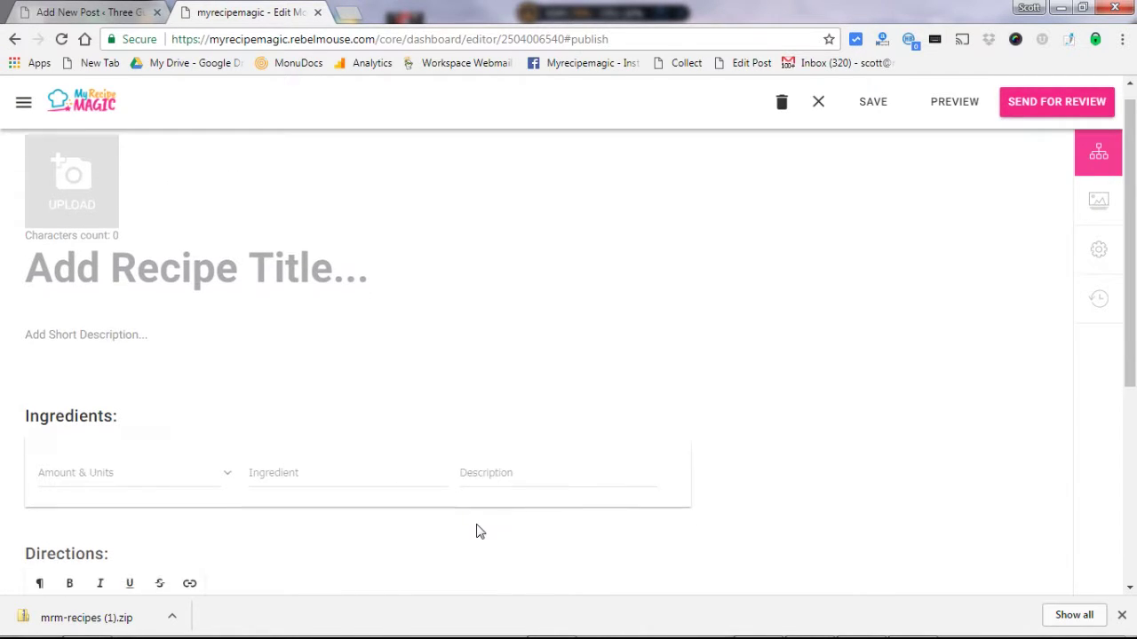
pyautogui.scroll(-3, 477, 536)
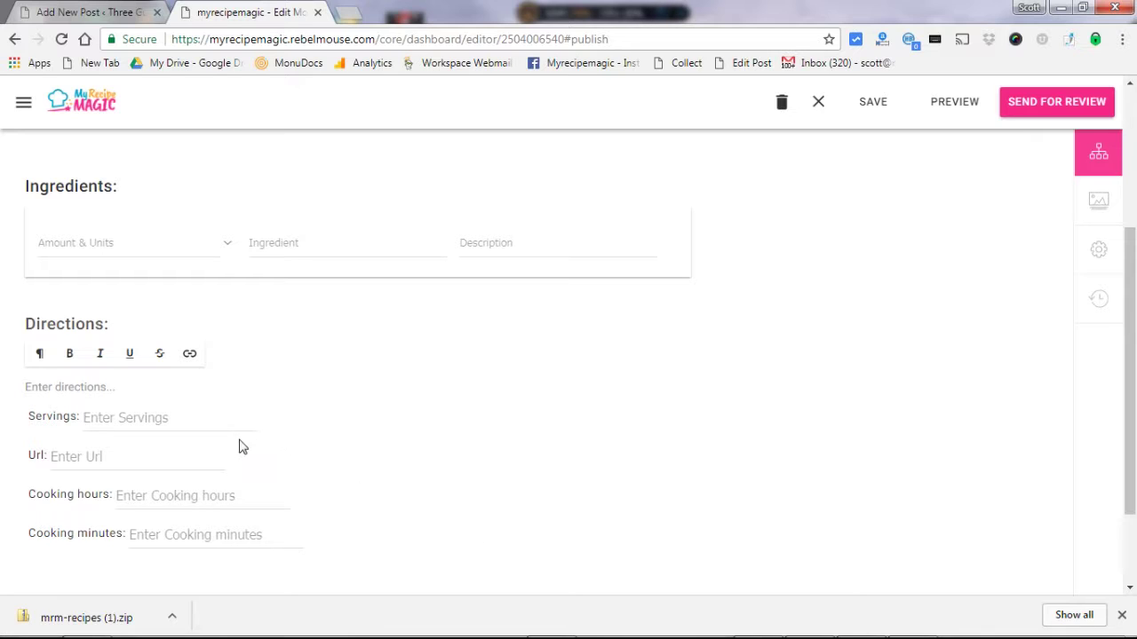